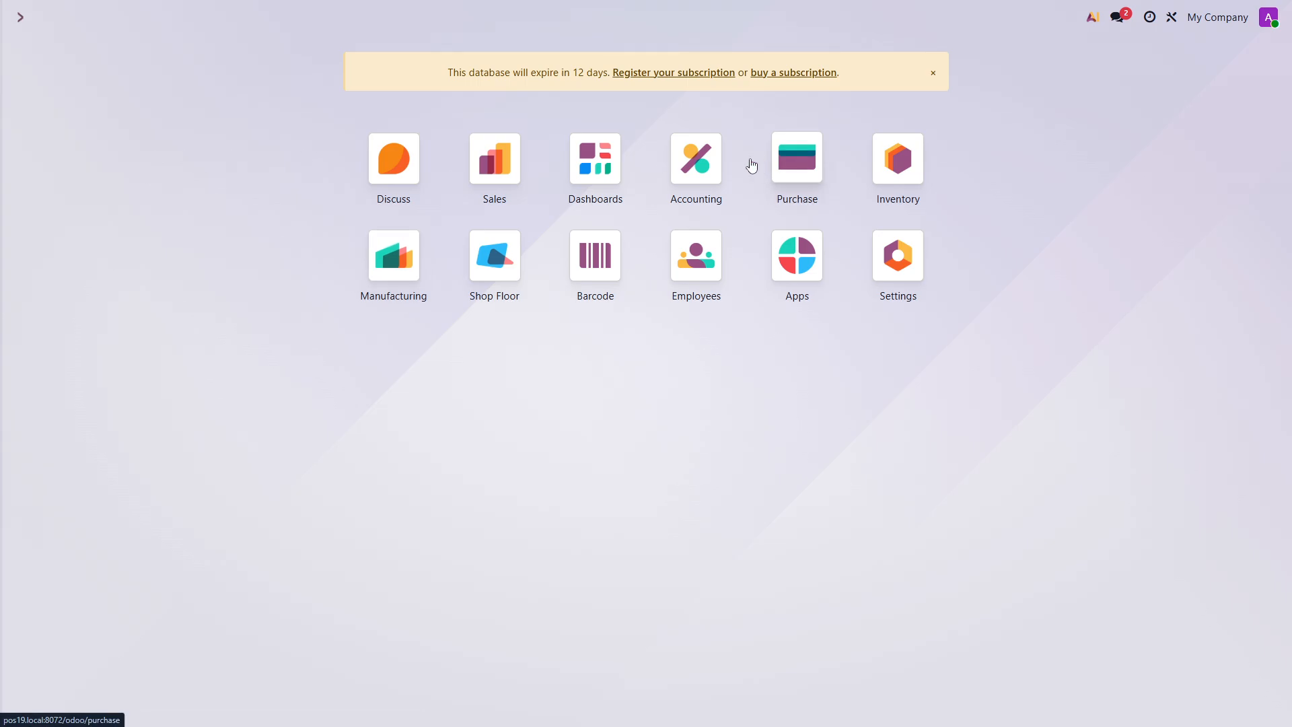
- Review the incoming and outgoing payment accounts of the Cash journal in Accounting
{"action": "left_click", "coordinate": [695, 159]}
{"action": "left_click", "coordinate": [503, 17]}
{"action": "left_click", "coordinate": [434, 17]}
{"action": "left_click", "coordinate": [503, 17]}
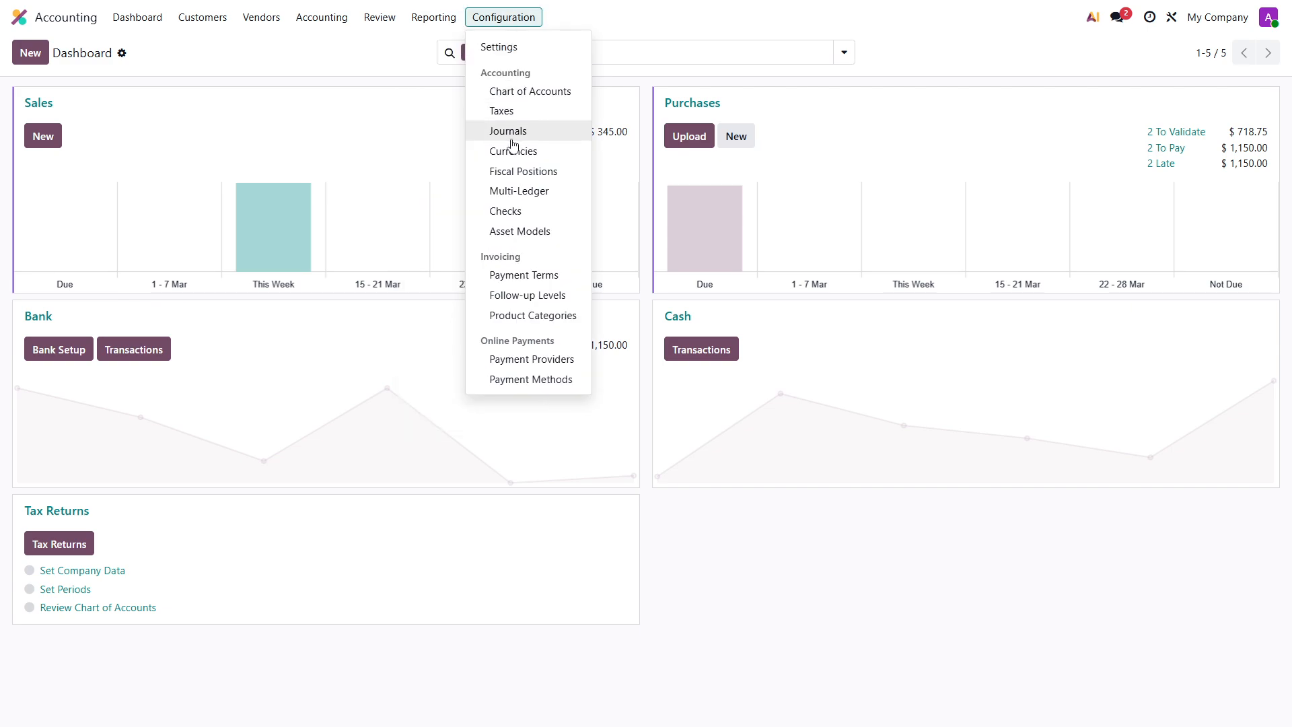
{"action": "left_click", "coordinate": [540, 143]}
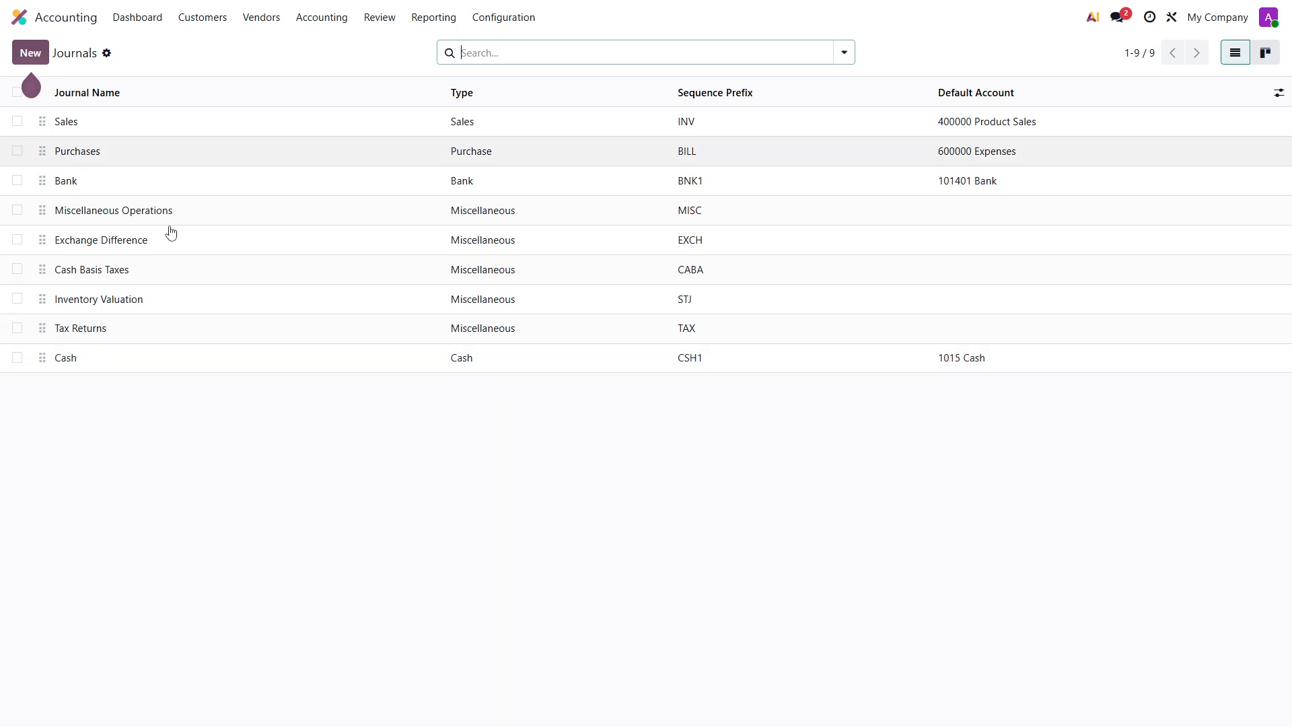
{"action": "left_click", "coordinate": [140, 358]}
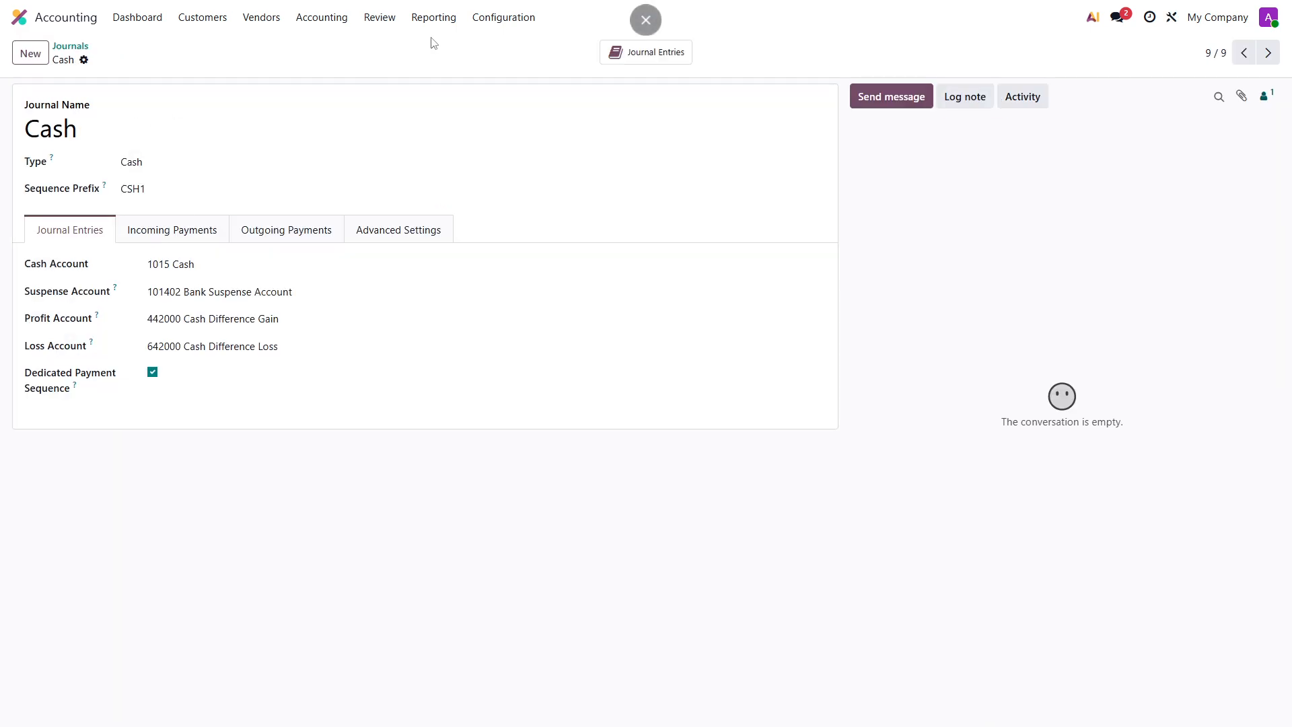
{"action": "left_click", "coordinate": [176, 229]}
{"action": "left_click", "coordinate": [286, 229]}
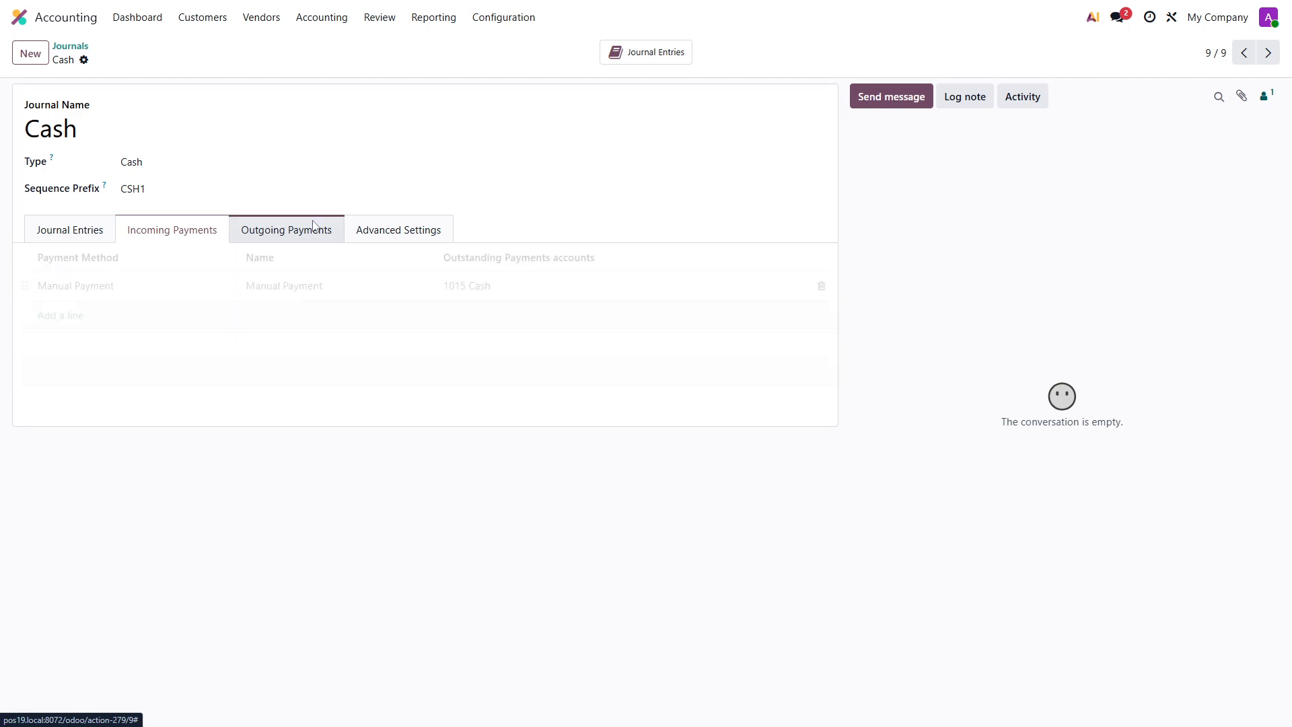
- Review the outstanding receipts and payments accounts set on the Bank journal's incoming and outgoing payments
{"action": "left_click", "coordinate": [68, 55]}
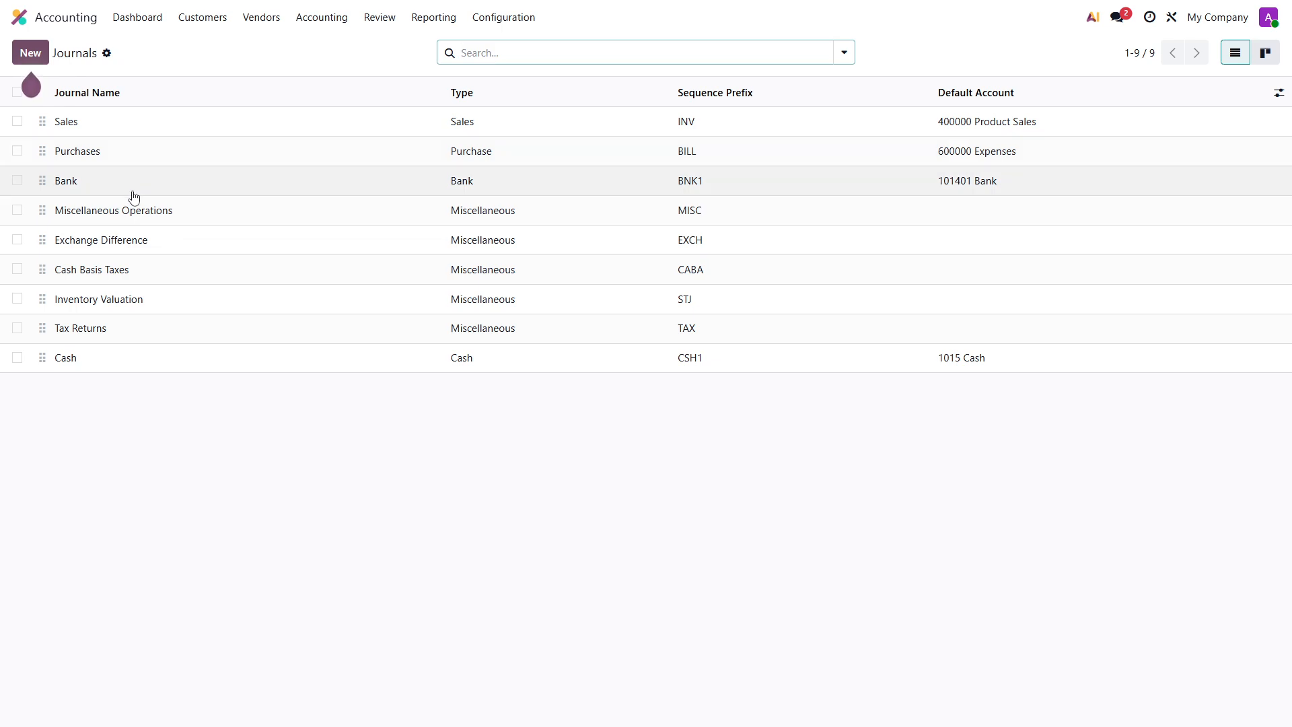
{"action": "left_click", "coordinate": [206, 191]}
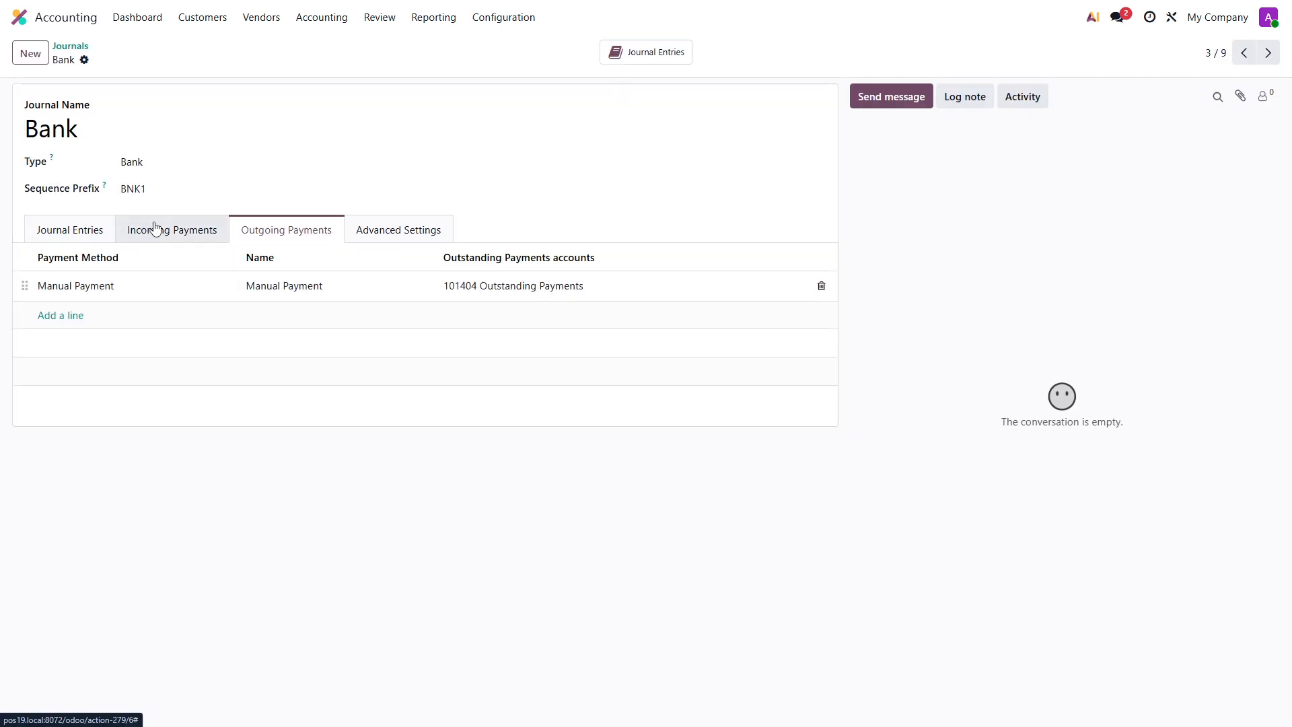
{"action": "left_click", "coordinate": [156, 229]}
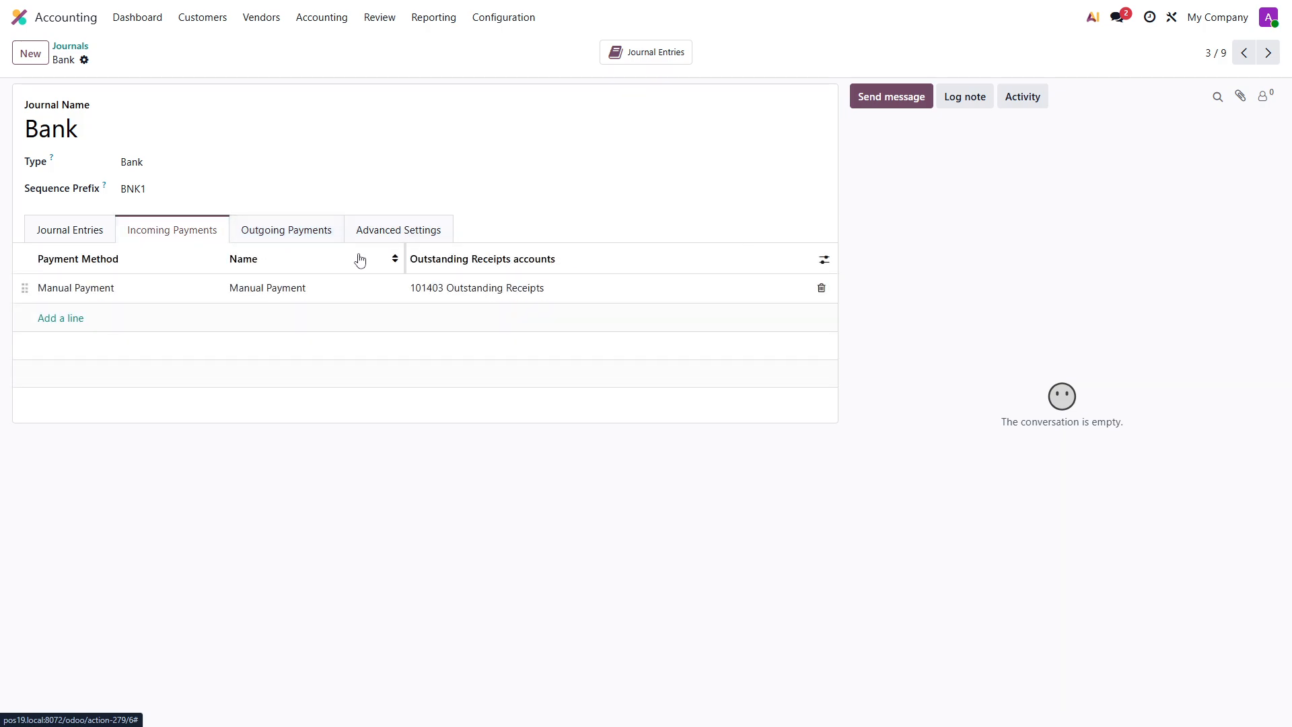
{"action": "left_click", "coordinate": [289, 237]}
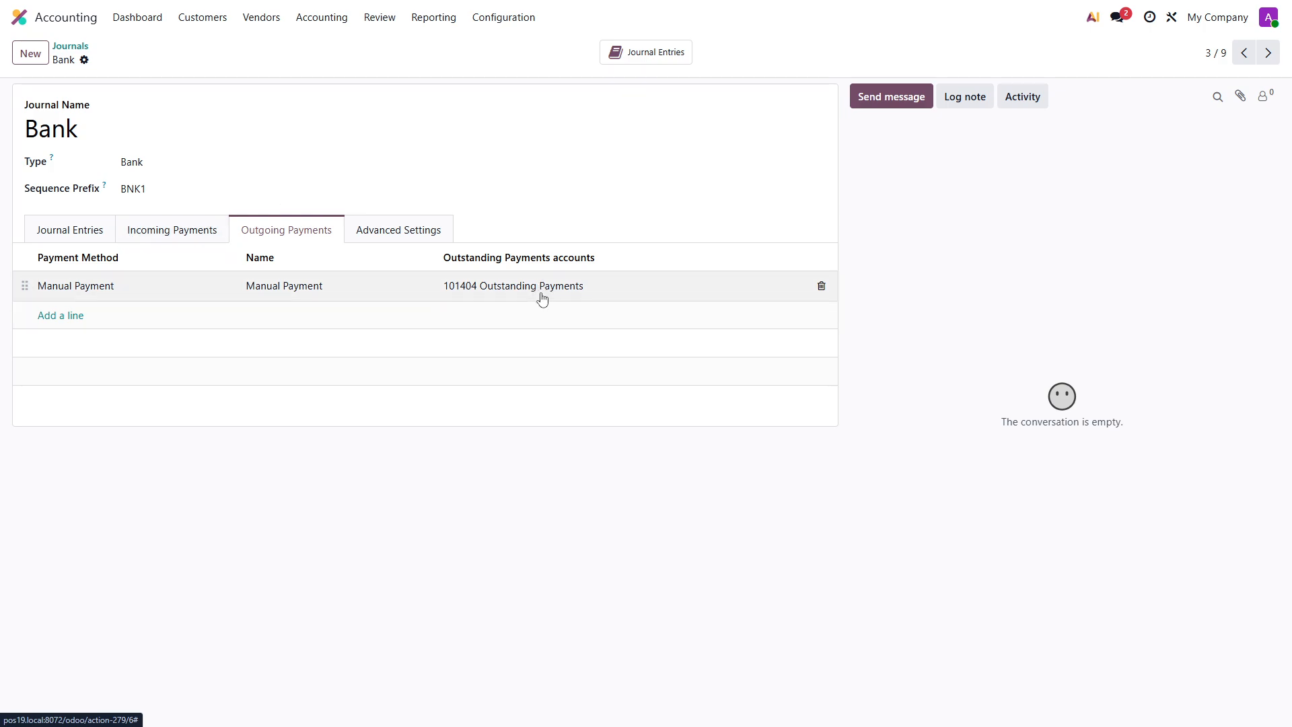
- Register a full manual payment through the Bank journal for customer invoice INV/2026/00002
{"action": "left_click", "coordinate": [204, 18]}
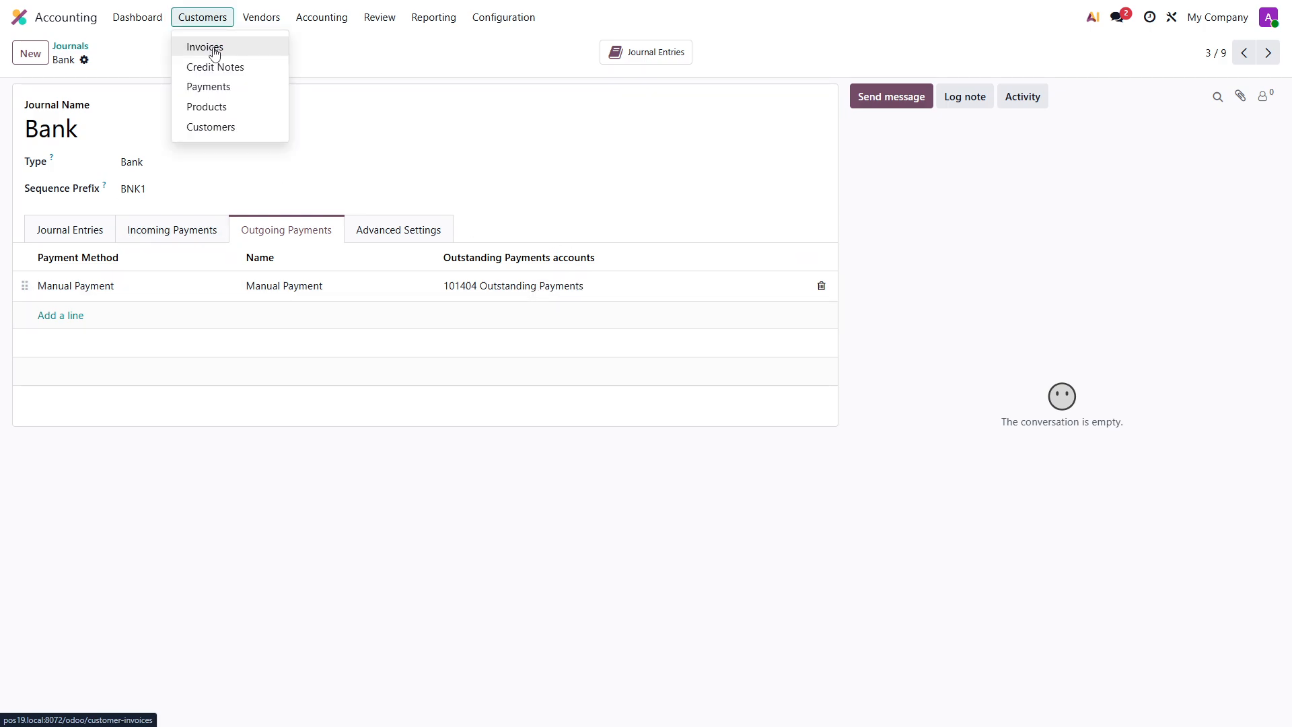
{"action": "left_click", "coordinate": [215, 54]}
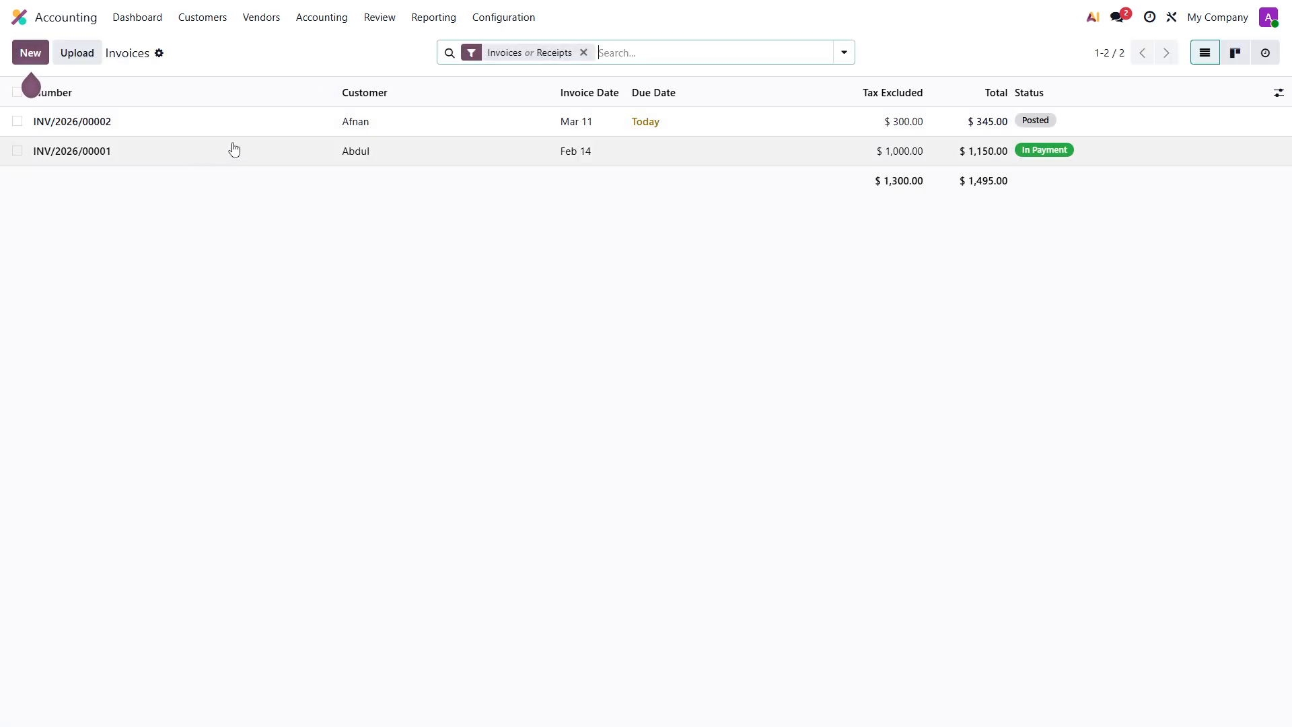
{"action": "left_click", "coordinate": [216, 134]}
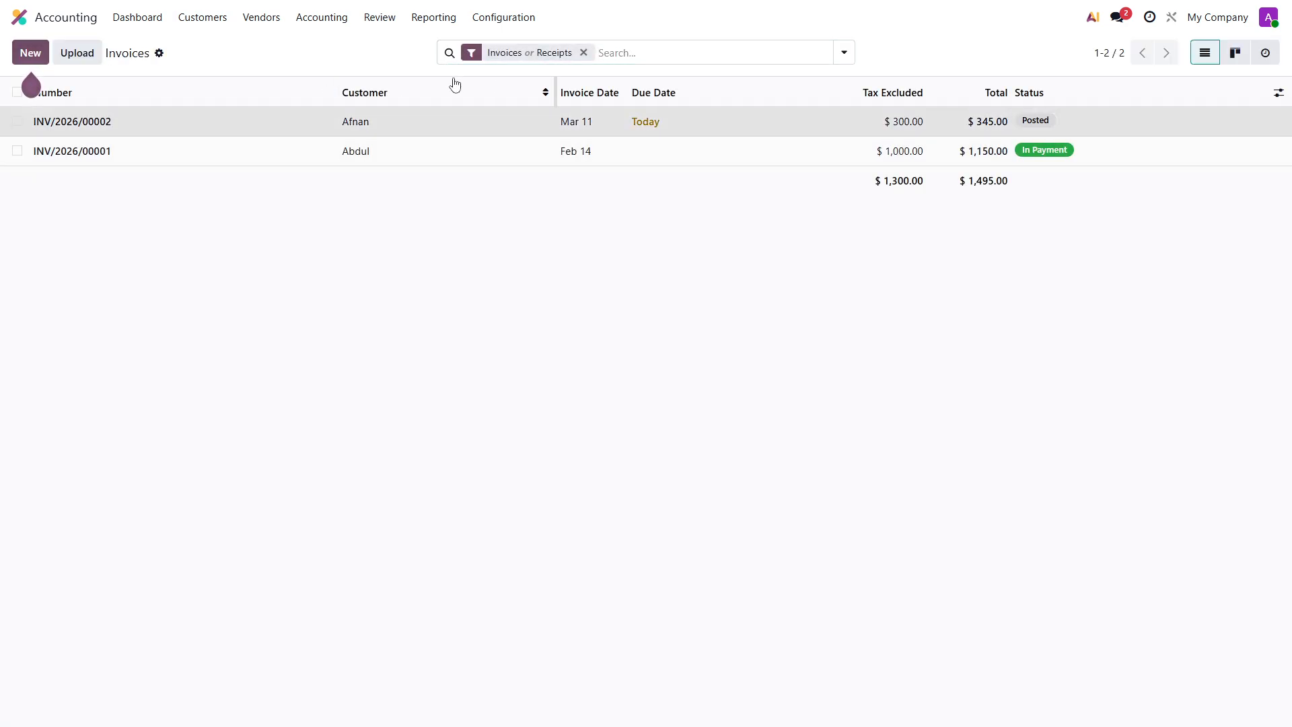
{"action": "left_click", "coordinate": [109, 101]}
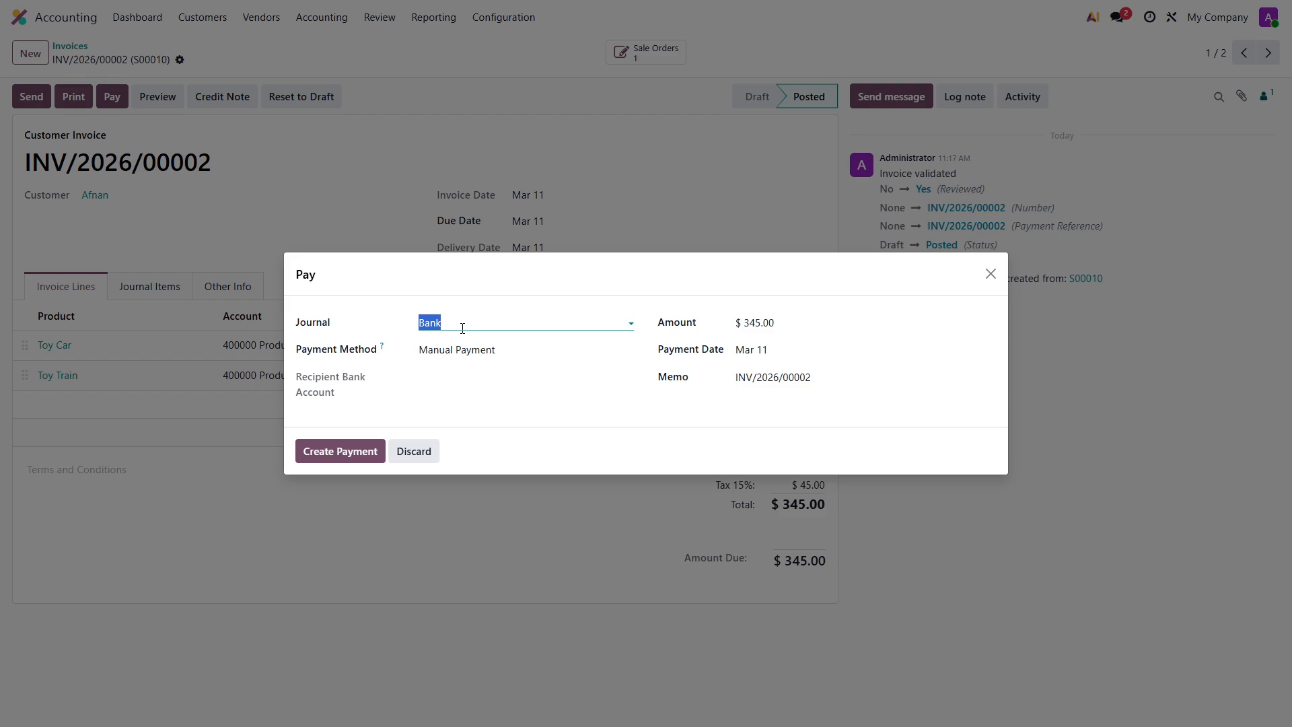
{"action": "left_click", "coordinate": [340, 451]}
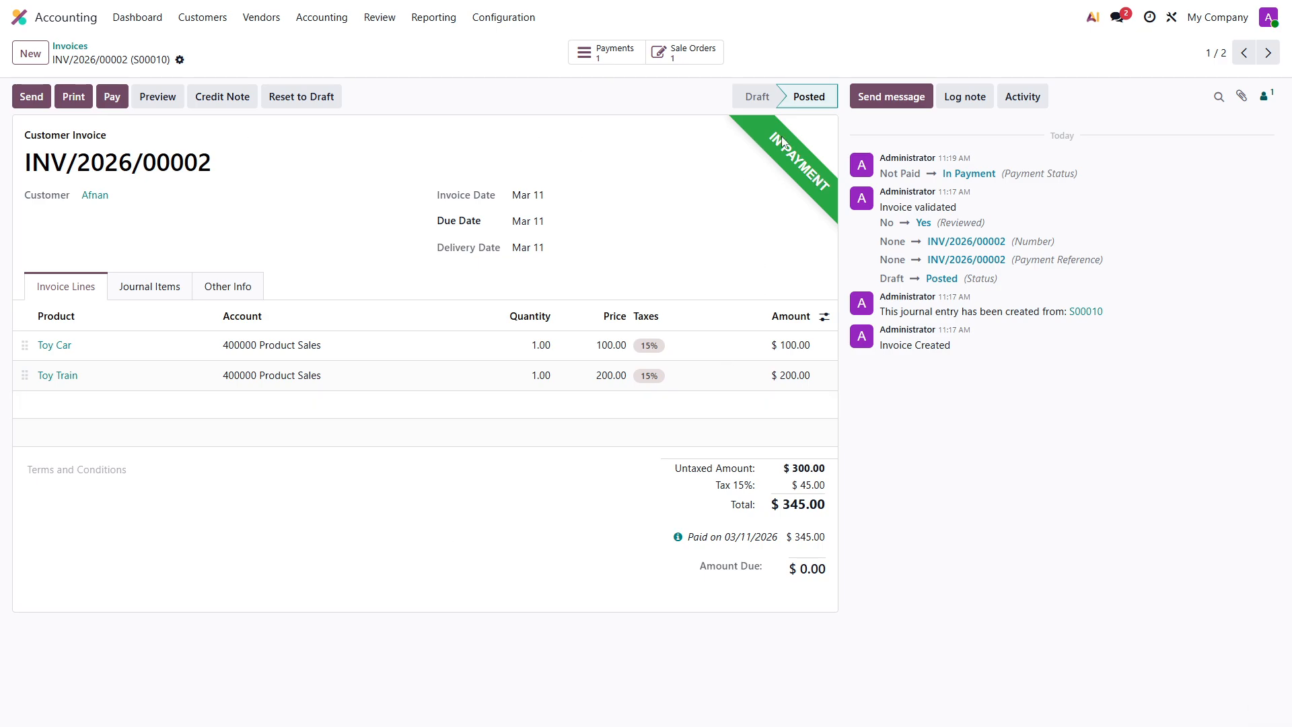
- Examine the payment linked to INV/2026/00002 and its journal entry, and return to the invoice
{"action": "left_click", "coordinate": [609, 52]}
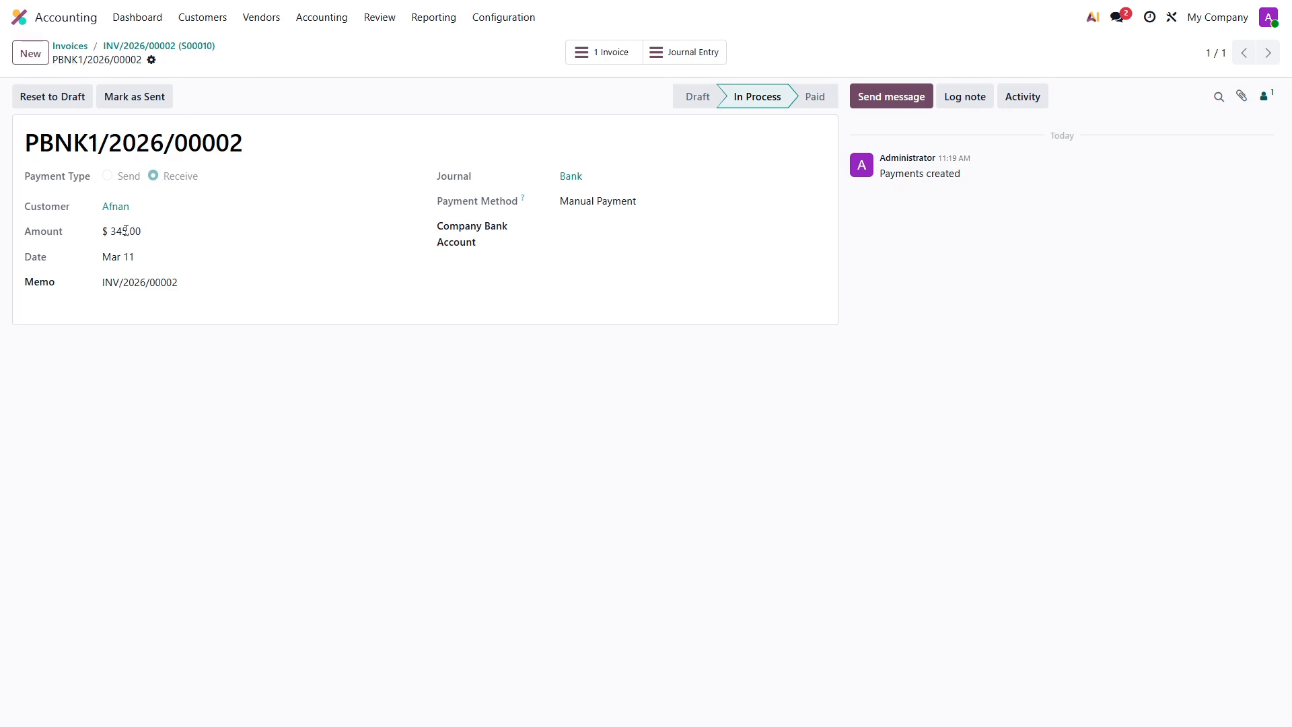
{"action": "left_click", "coordinate": [684, 52]}
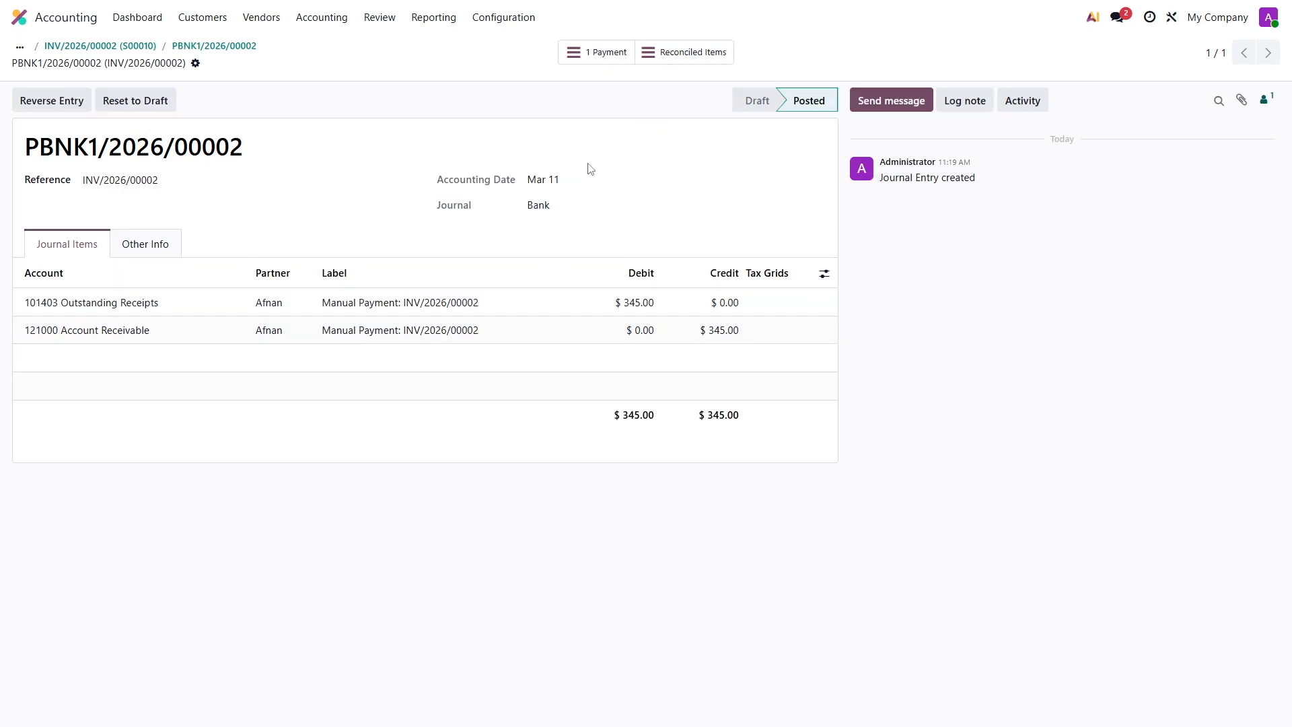
{"action": "left_click", "coordinate": [84, 47]}
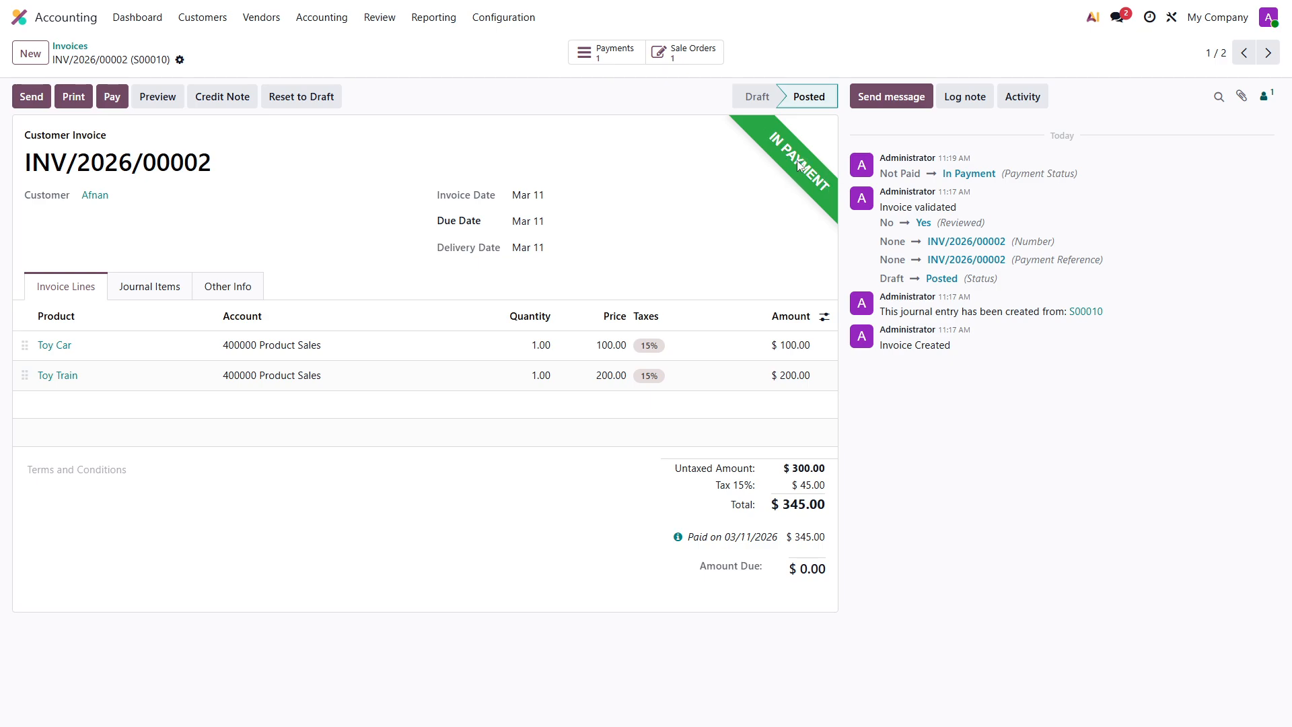
- Look through the Bank journal's available options on the accounting dashboard
{"action": "left_click", "coordinate": [135, 17]}
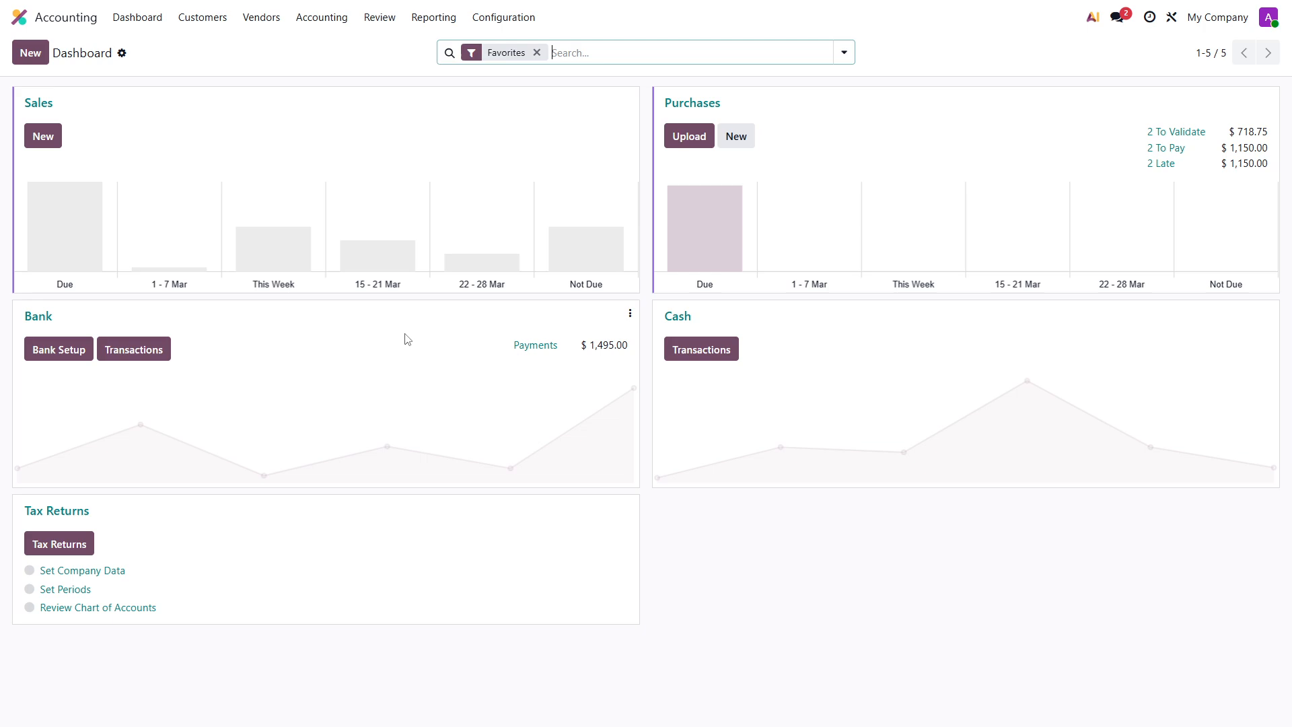
{"action": "left_click", "coordinate": [629, 313]}
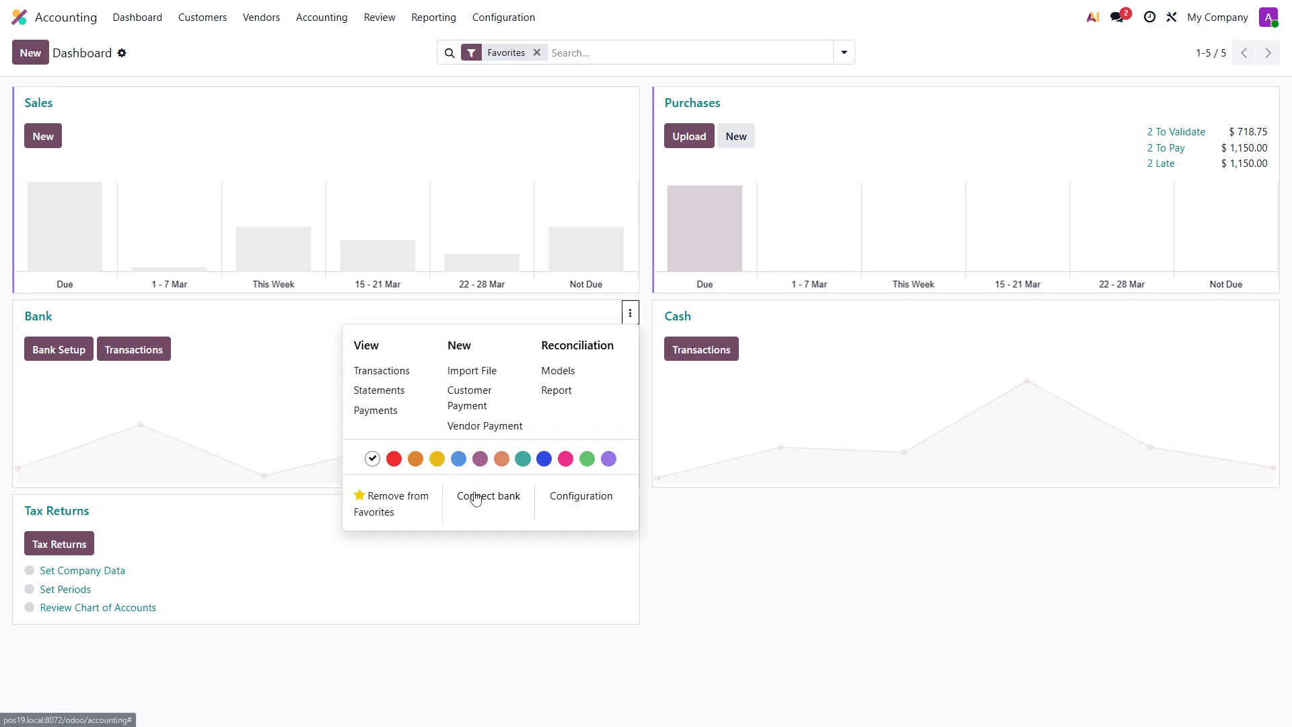
{"action": "left_click", "coordinate": [256, 398]}
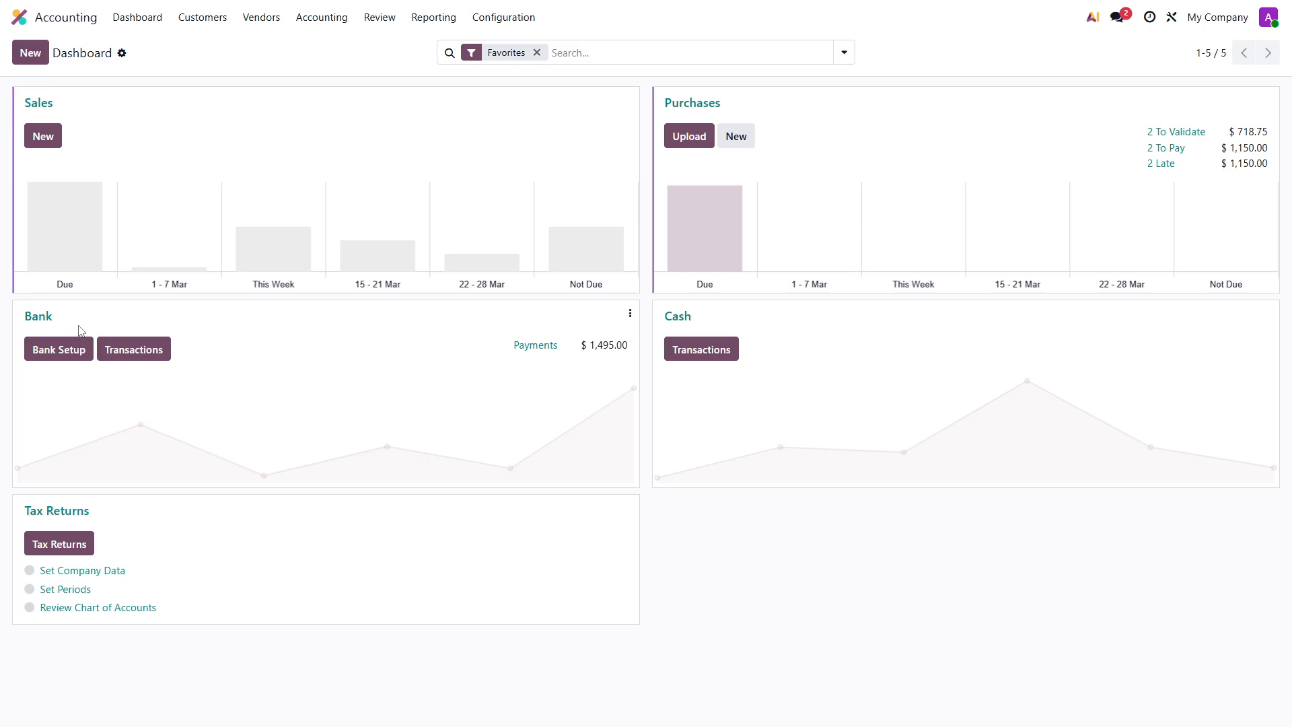
- Start a new Bank journal transaction labelled "Payment From" followed by the customer's name and "-INV/2026/0002"
{"action": "left_click", "coordinate": [147, 359]}
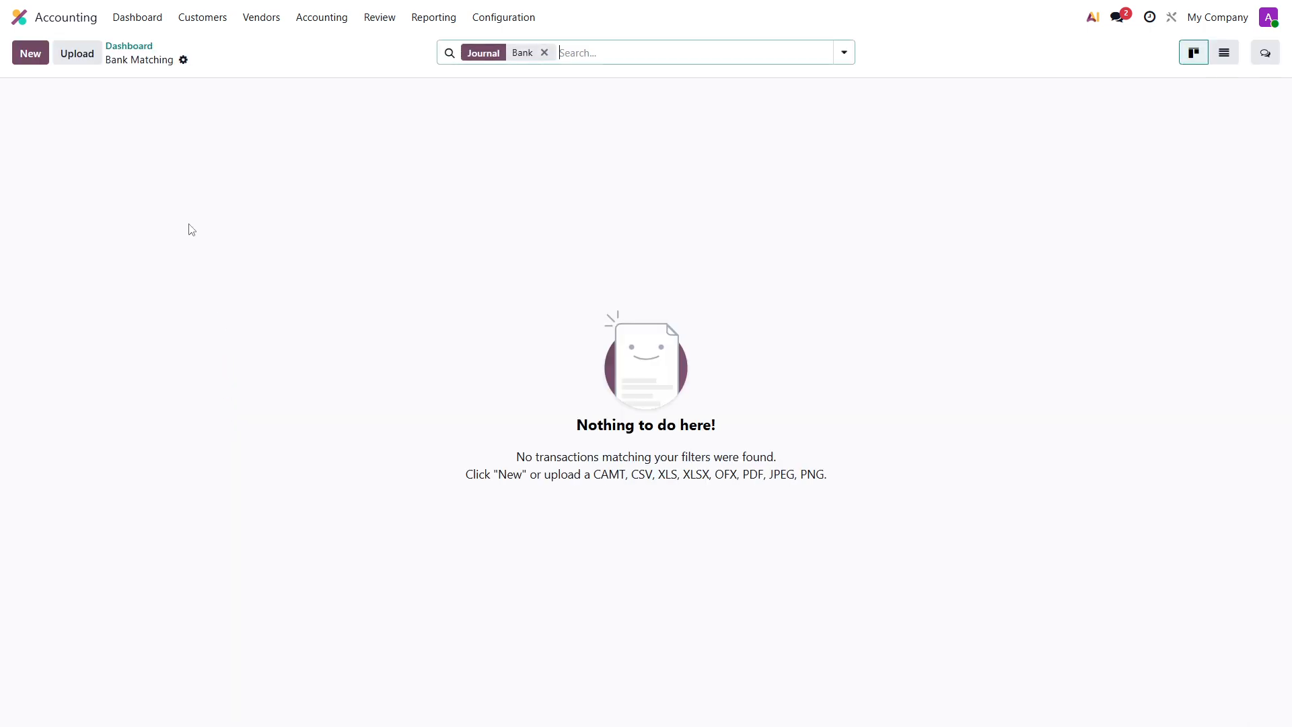
{"action": "left_click", "coordinate": [24, 55]}
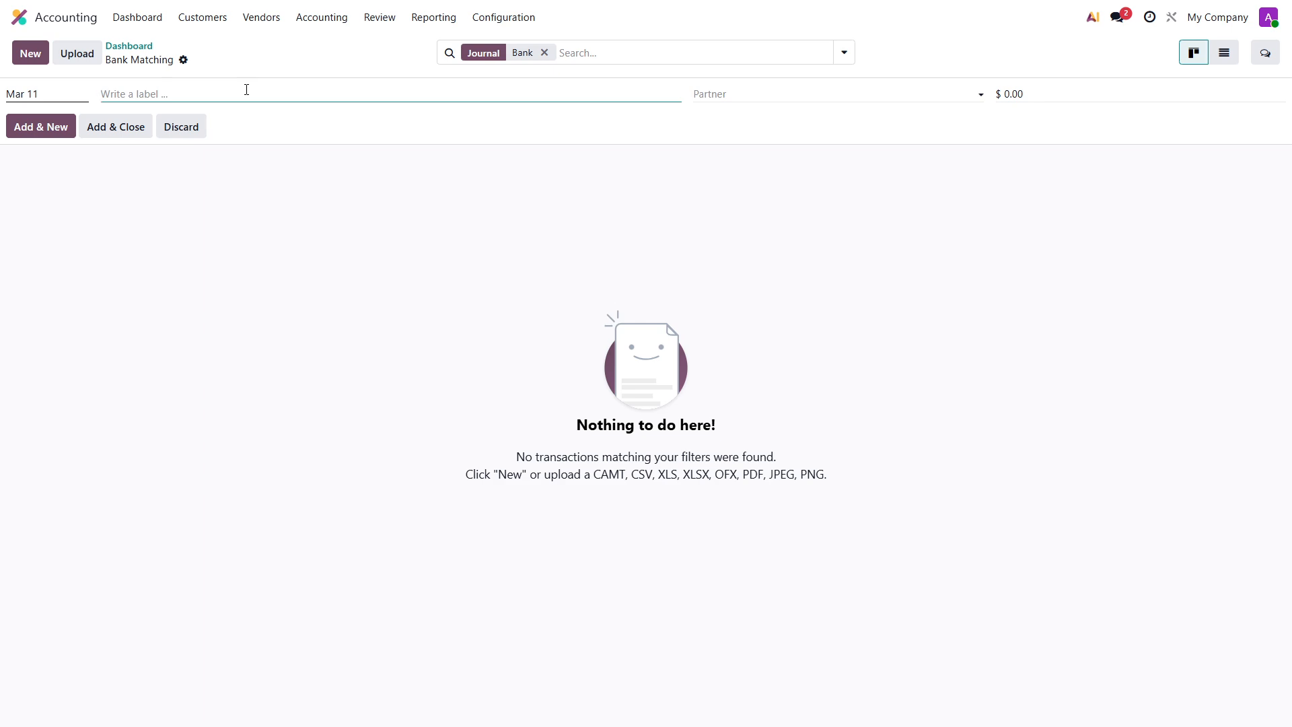
{"action": "type", "text": "Payment From Afnan-InV"}
{"action": "key", "text": "BackSpace"}
{"action": "key", "text": "BackSpace"}
{"action": "type", "text": "NV/2022/"}
{"action": "key", "text": "XF86AudioLowerVolume"}
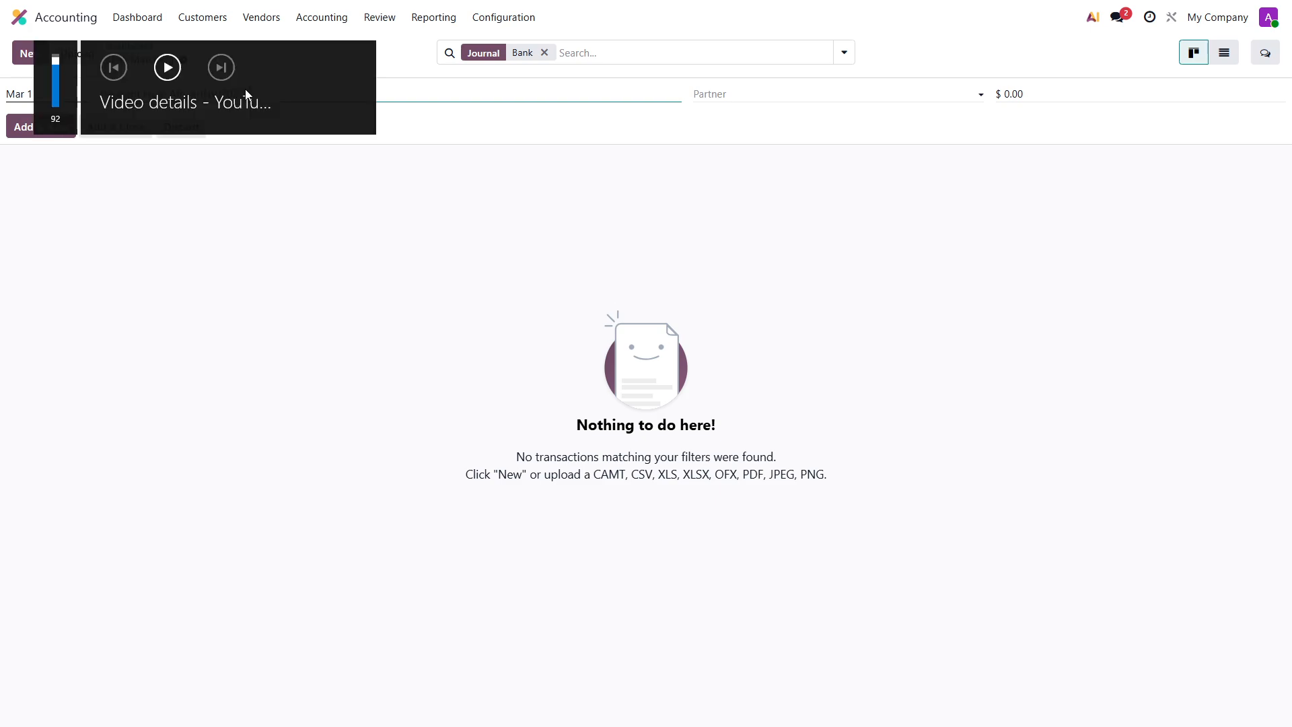
{"action": "left_click", "coordinate": [157, 375]}
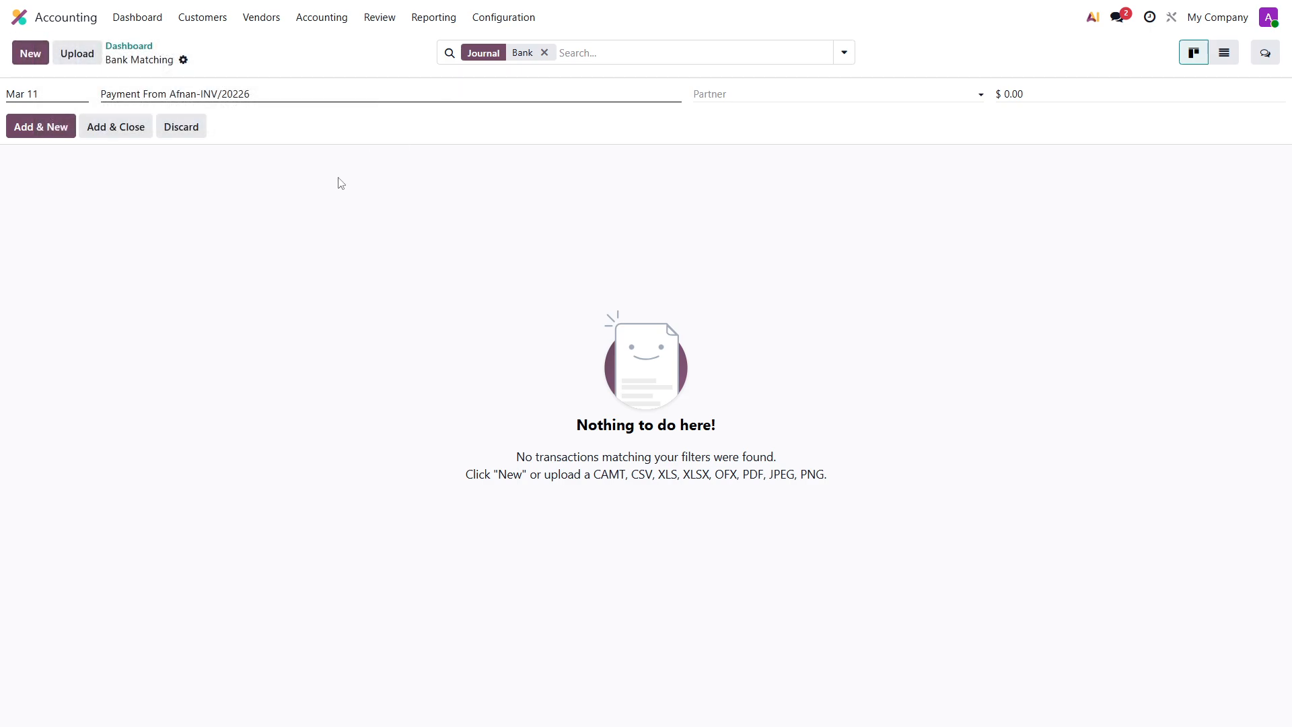
{"action": "left_click", "coordinate": [280, 92]}
{"action": "key", "text": "BackSpace"}
{"action": "key", "text": "BackSpace"}
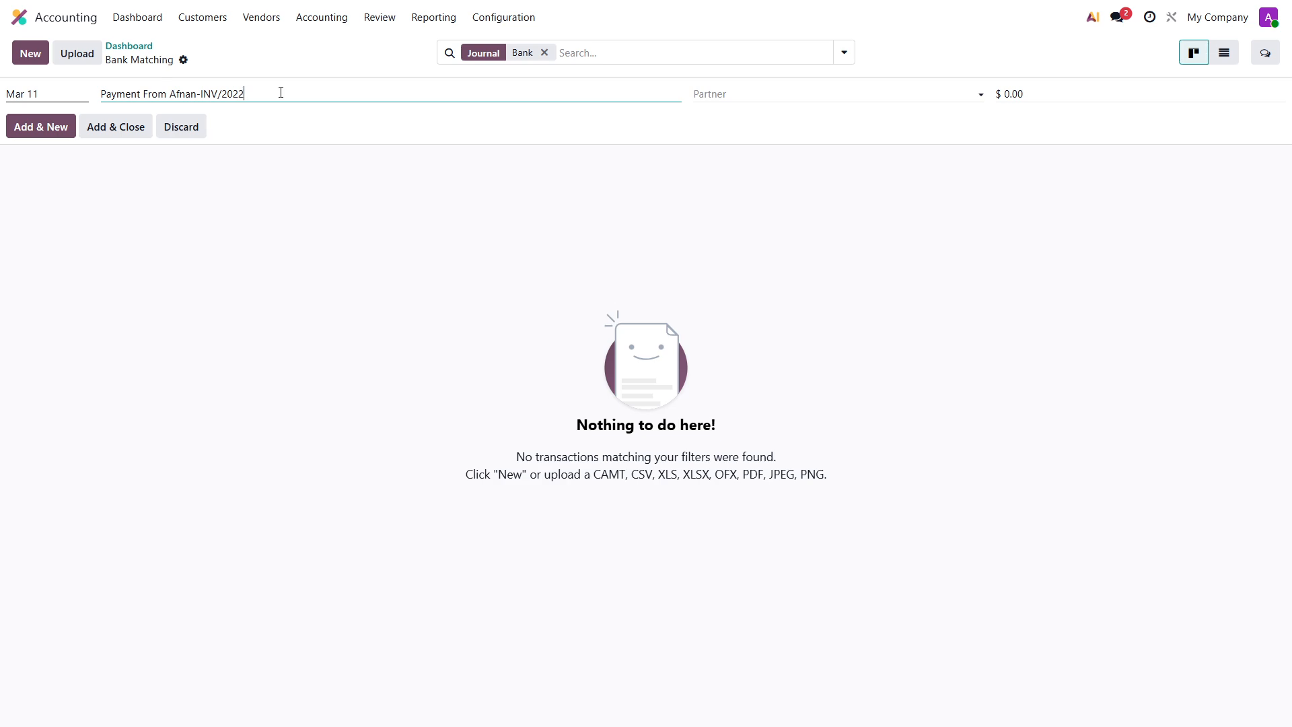
{"action": "type", "text": "6-"}
{"action": "type", "text": "000"}
{"action": "type", "text": "2"}
- Set the transaction's partner to the invoice's customer and its amount to $345, and add it to the Bank journal
{"action": "left_click", "coordinate": [782, 95]}
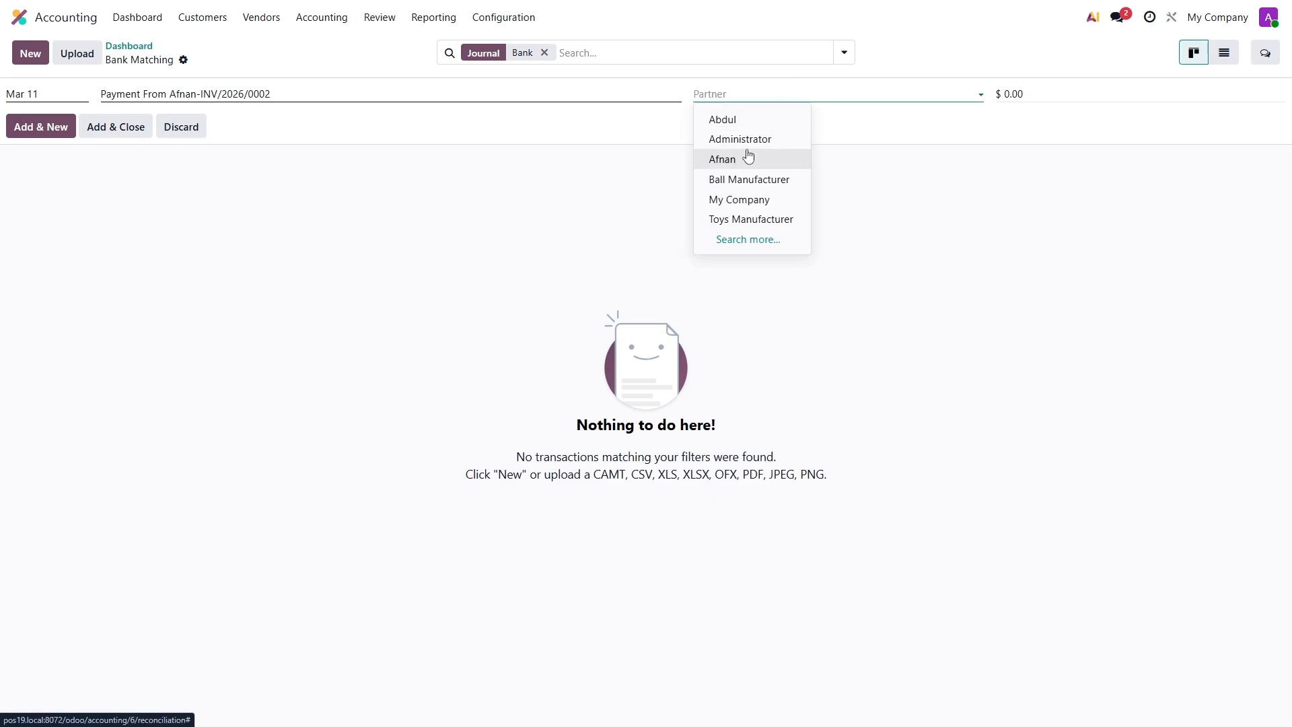
{"action": "left_click", "coordinate": [748, 157]}
{"action": "left_click", "coordinate": [1028, 91]}
{"action": "key", "text": "BackSpace"}
{"action": "type", "text": "345"}
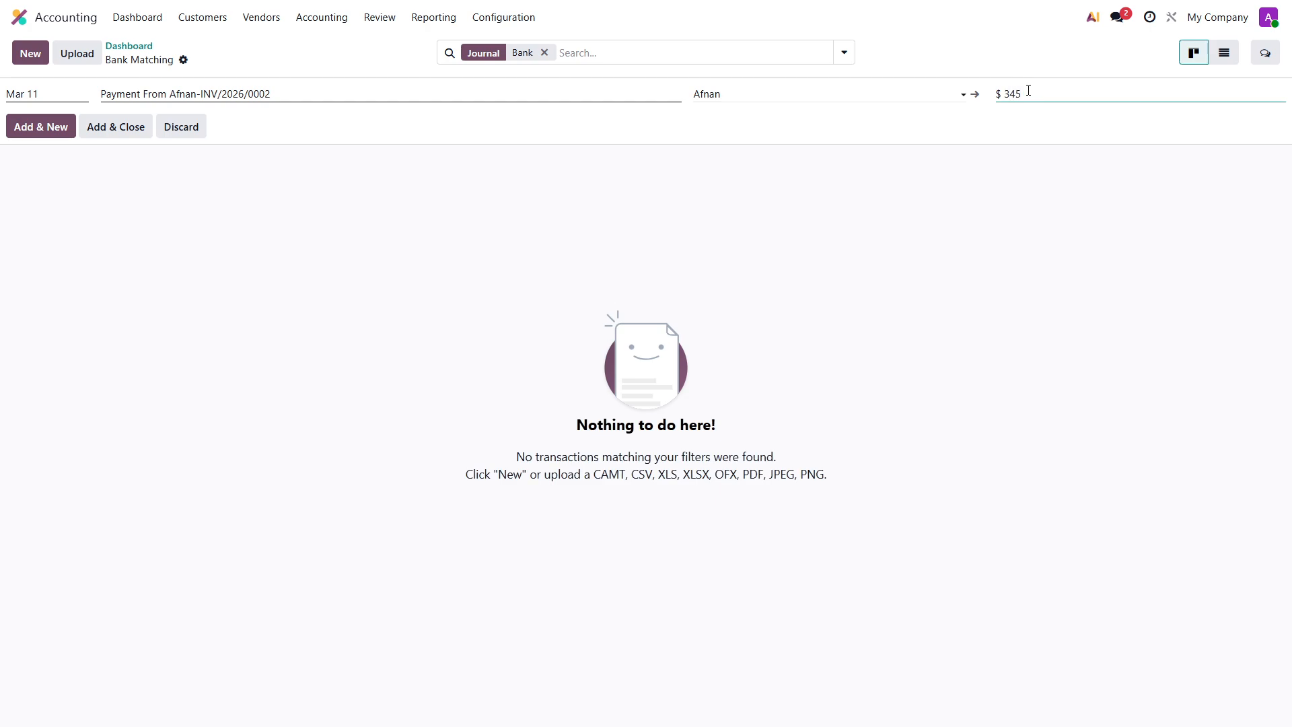
{"action": "left_click", "coordinate": [110, 135]}
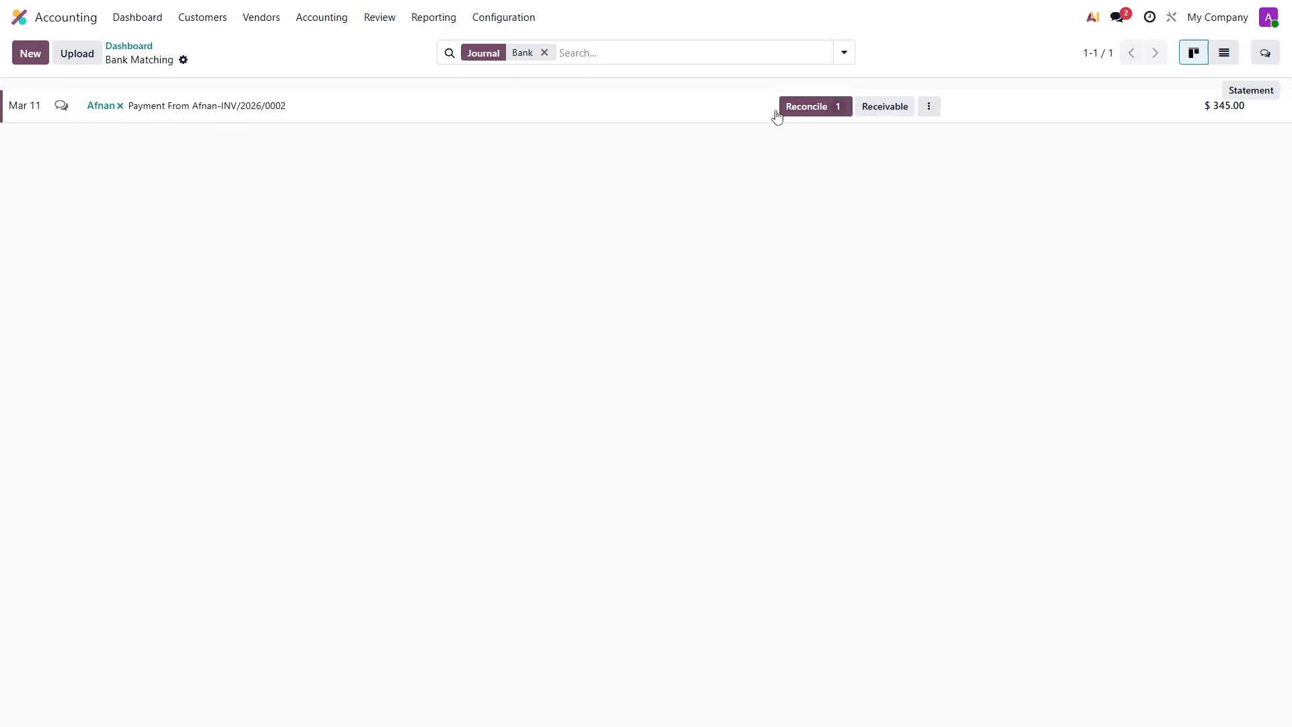
- Reconcile the new bank transaction with the journal item of payment PBNK1/2026/00002
{"action": "left_click", "coordinate": [822, 112]}
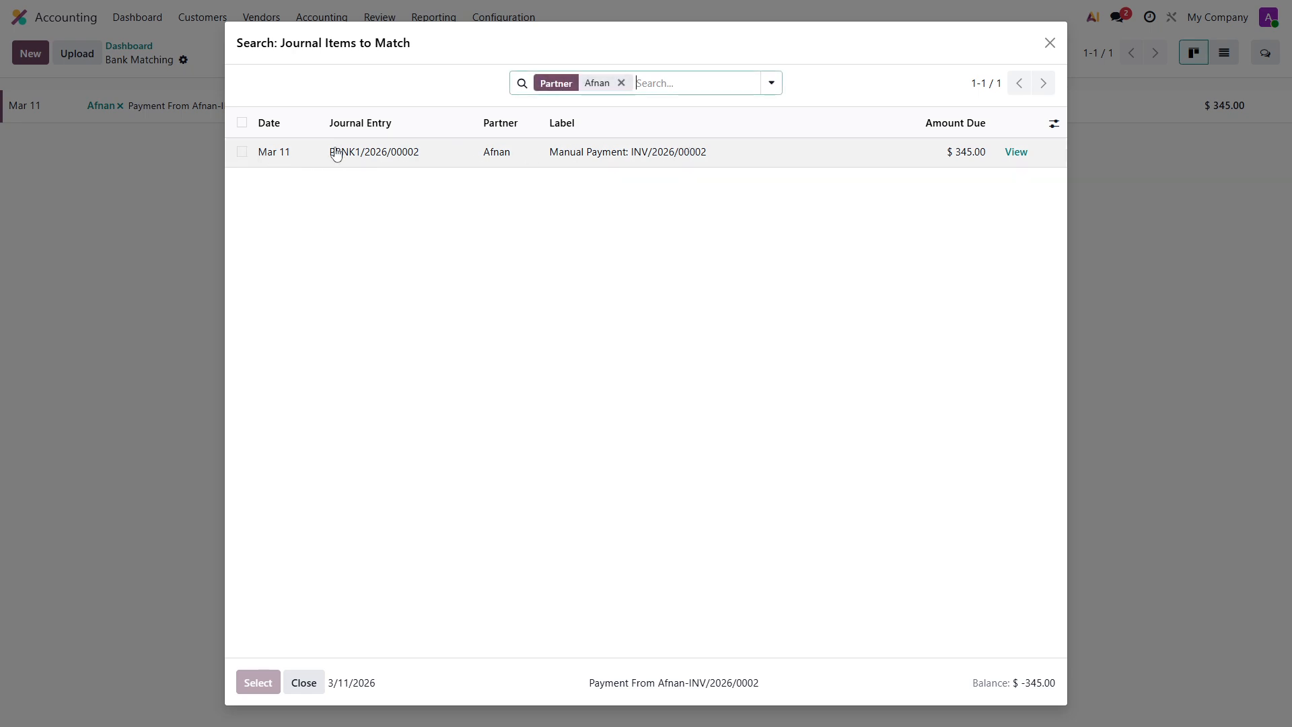
{"action": "left_click", "coordinate": [242, 151]}
{"action": "left_click", "coordinate": [259, 684]}
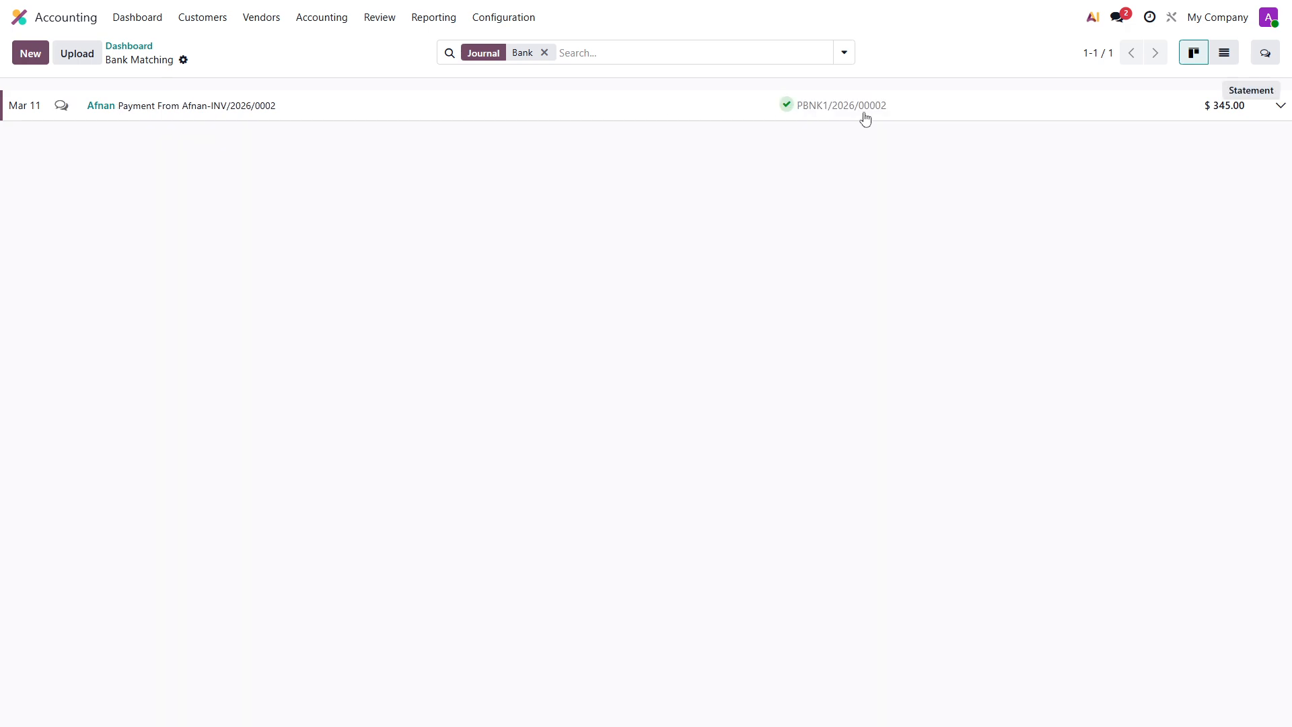
- Check the payment status of customer invoices INV/2026/00002 and INV/2026/00001
{"action": "left_click", "coordinate": [225, 22]}
{"action": "left_click", "coordinate": [226, 45]}
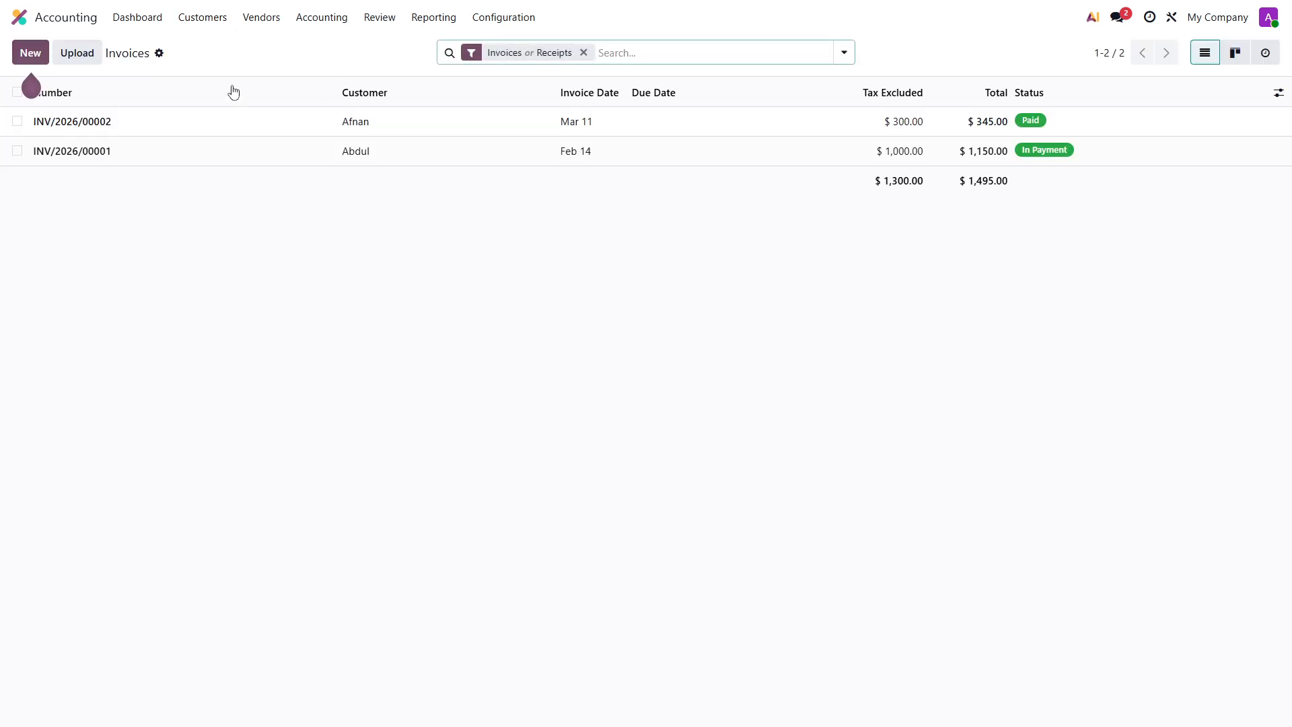
{"action": "left_click", "coordinate": [261, 130]}
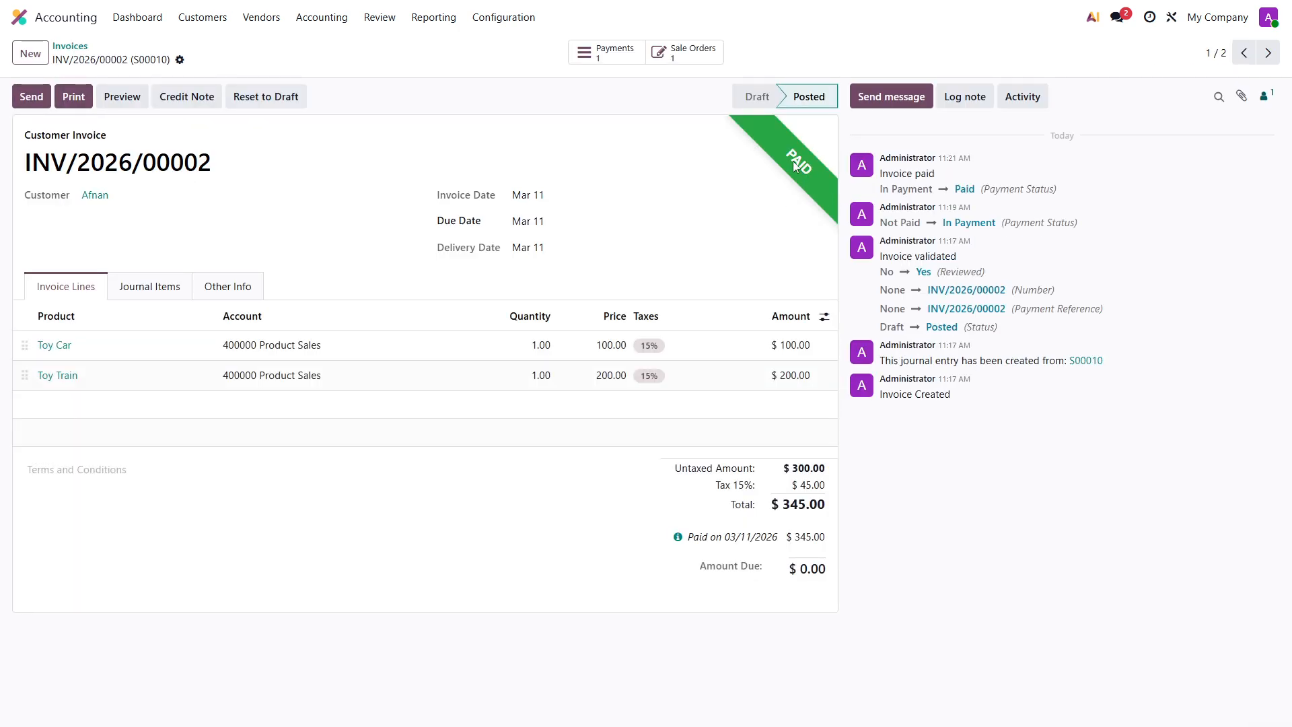
{"action": "left_click", "coordinate": [74, 47]}
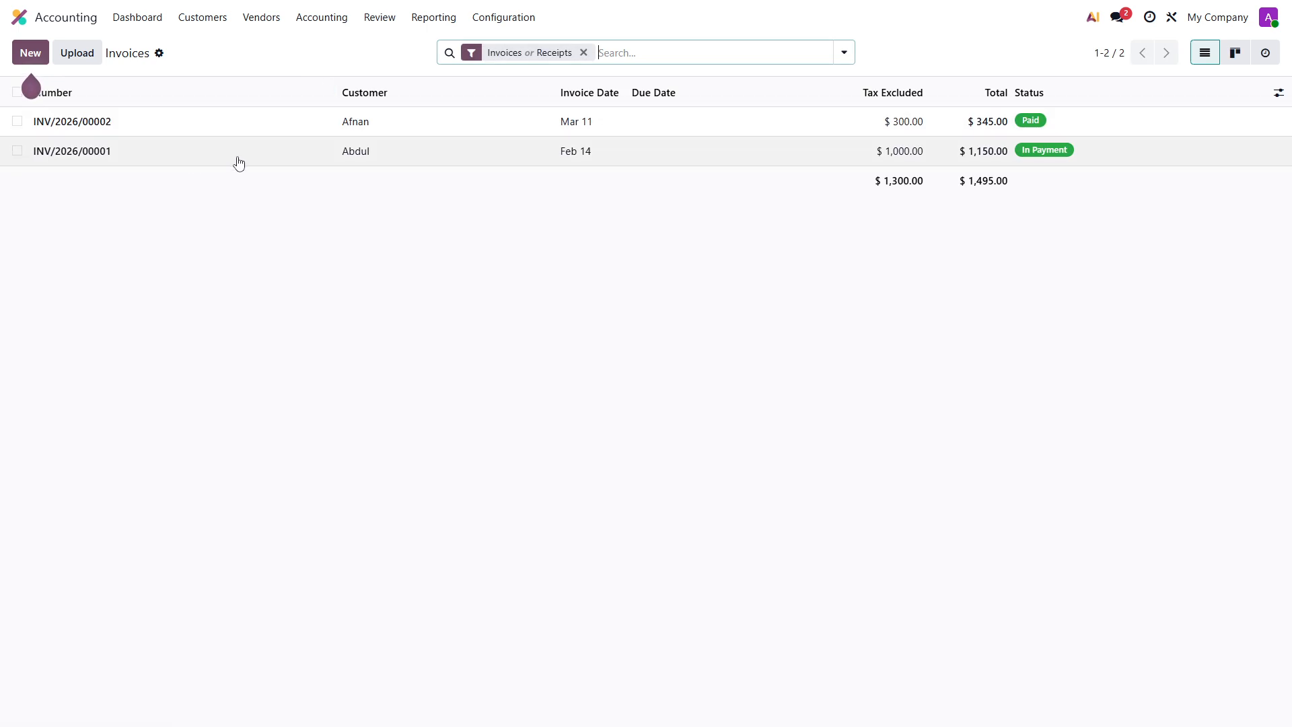
{"action": "left_click", "coordinate": [296, 158]}
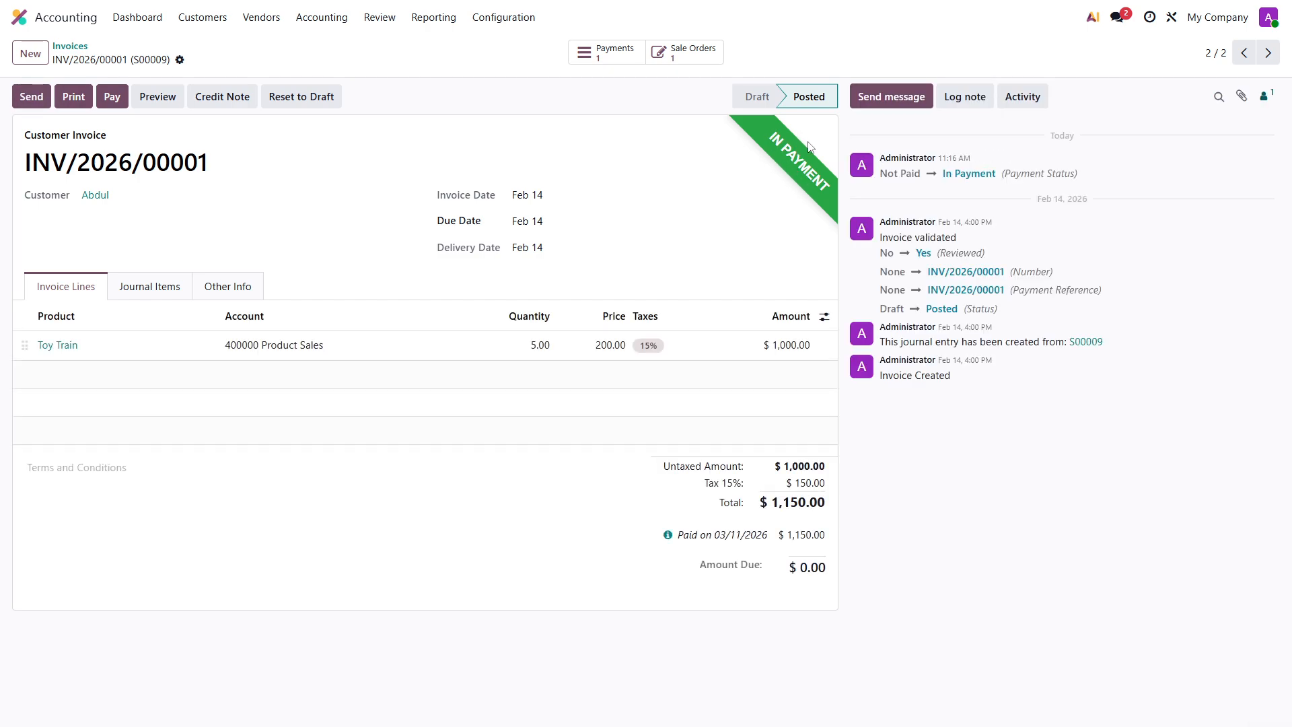
{"action": "left_click", "coordinate": [76, 51]}
- Open the list of customer invoices and check the payment status of each one
{"action": "left_click", "coordinate": [138, 20]}
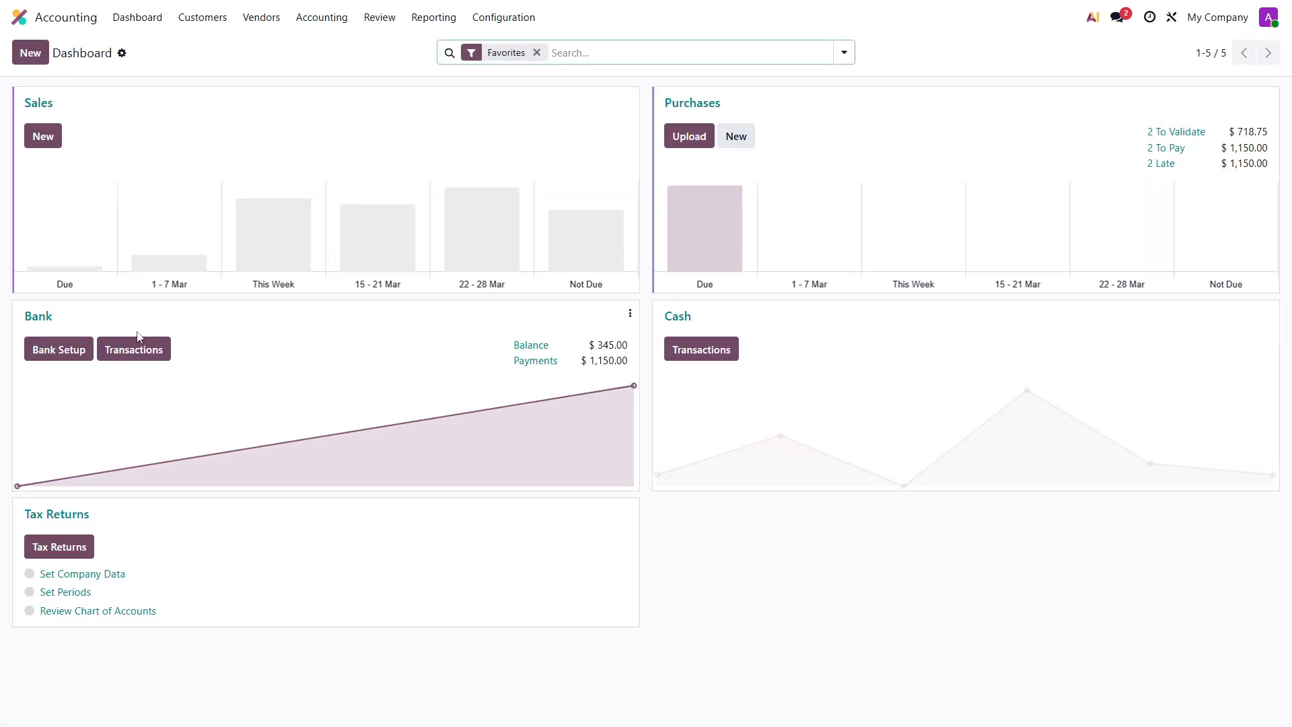
{"action": "left_click", "coordinate": [202, 18]}
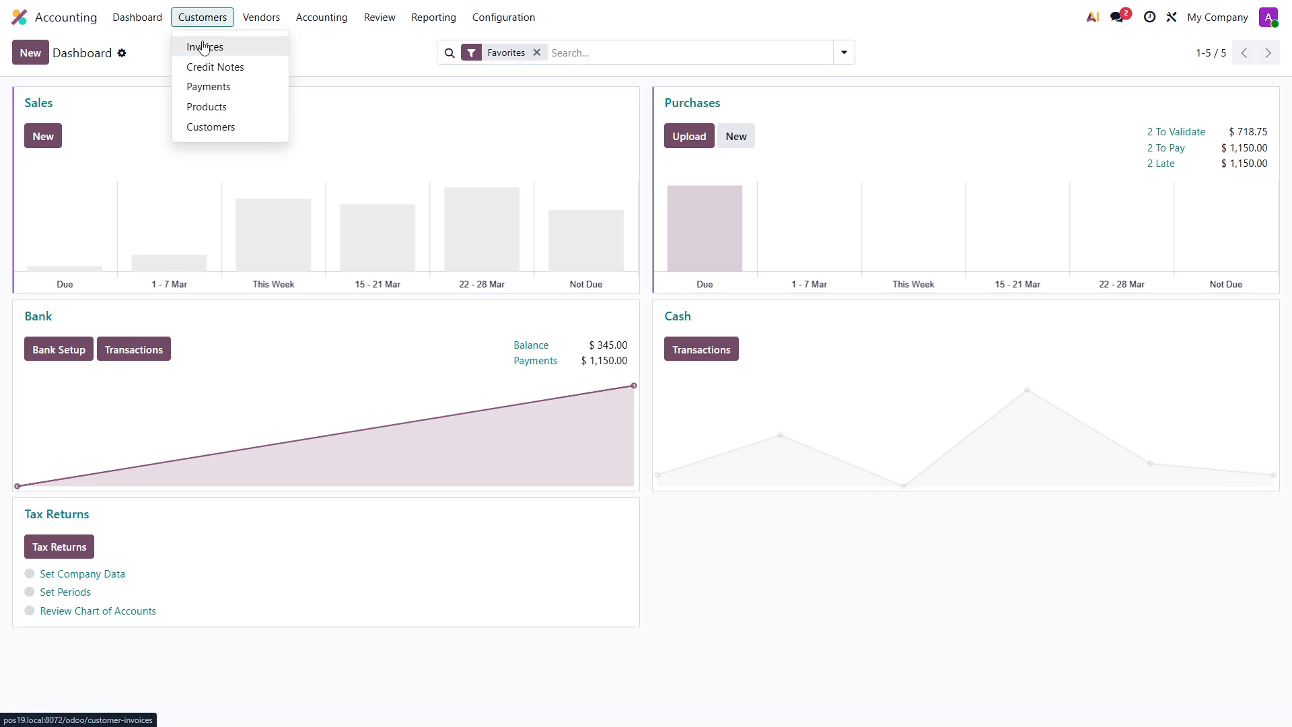
{"action": "left_click", "coordinate": [197, 44]}
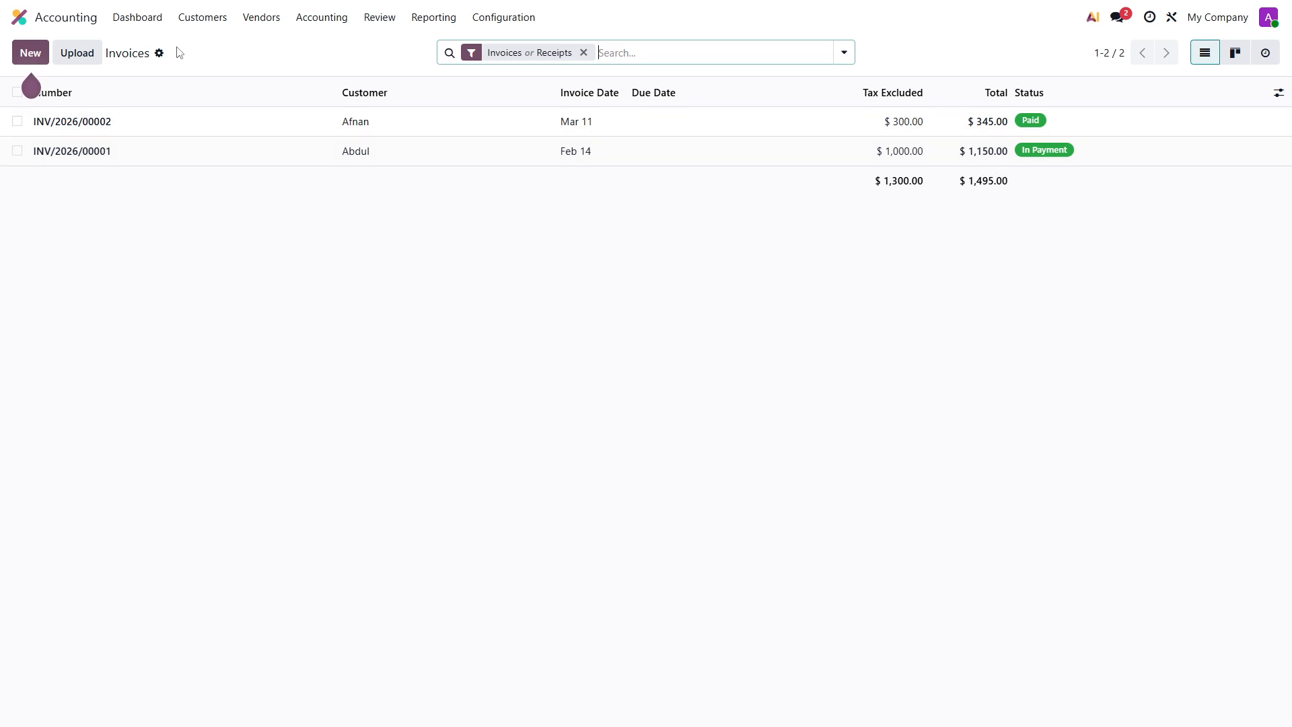
{"action": "left_click", "coordinate": [199, 19]}
- Start a new Bank journal transaction labelled "Payment From" followed by the customer's name and "-INV/2026/00001"
{"action": "left_click", "coordinate": [137, 18]}
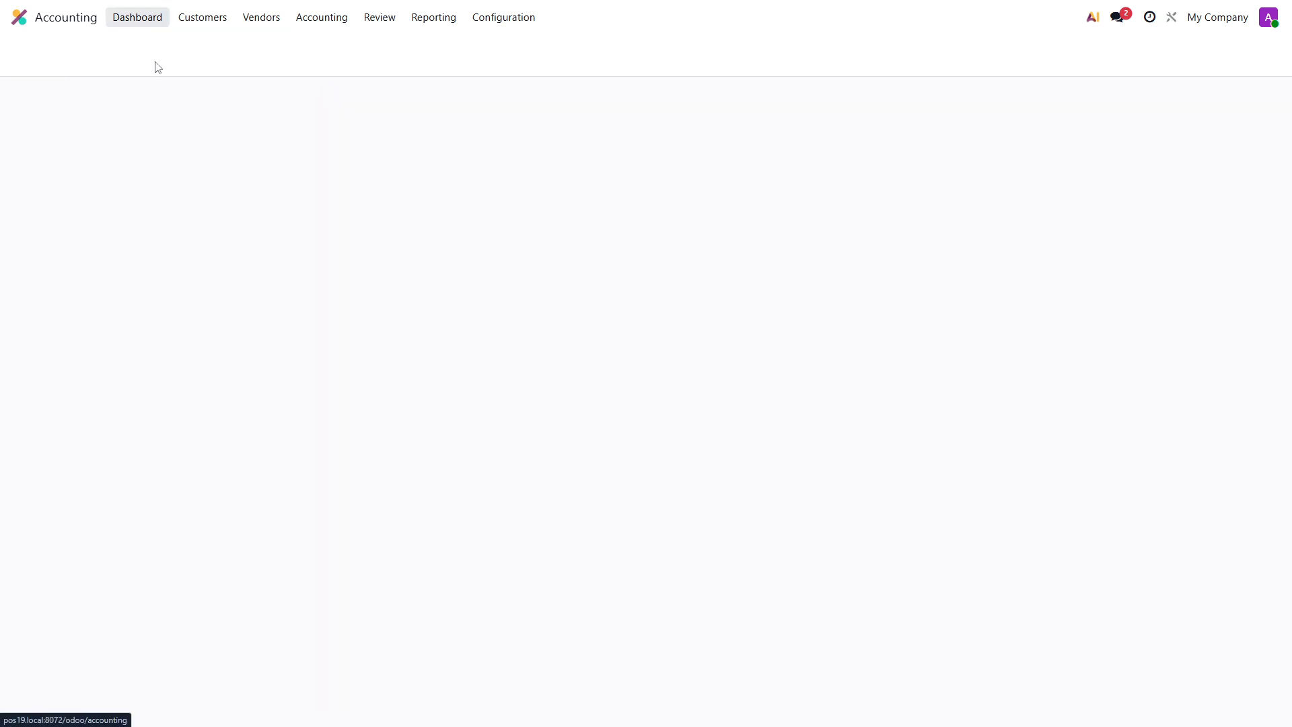
{"action": "left_click", "coordinate": [119, 355]}
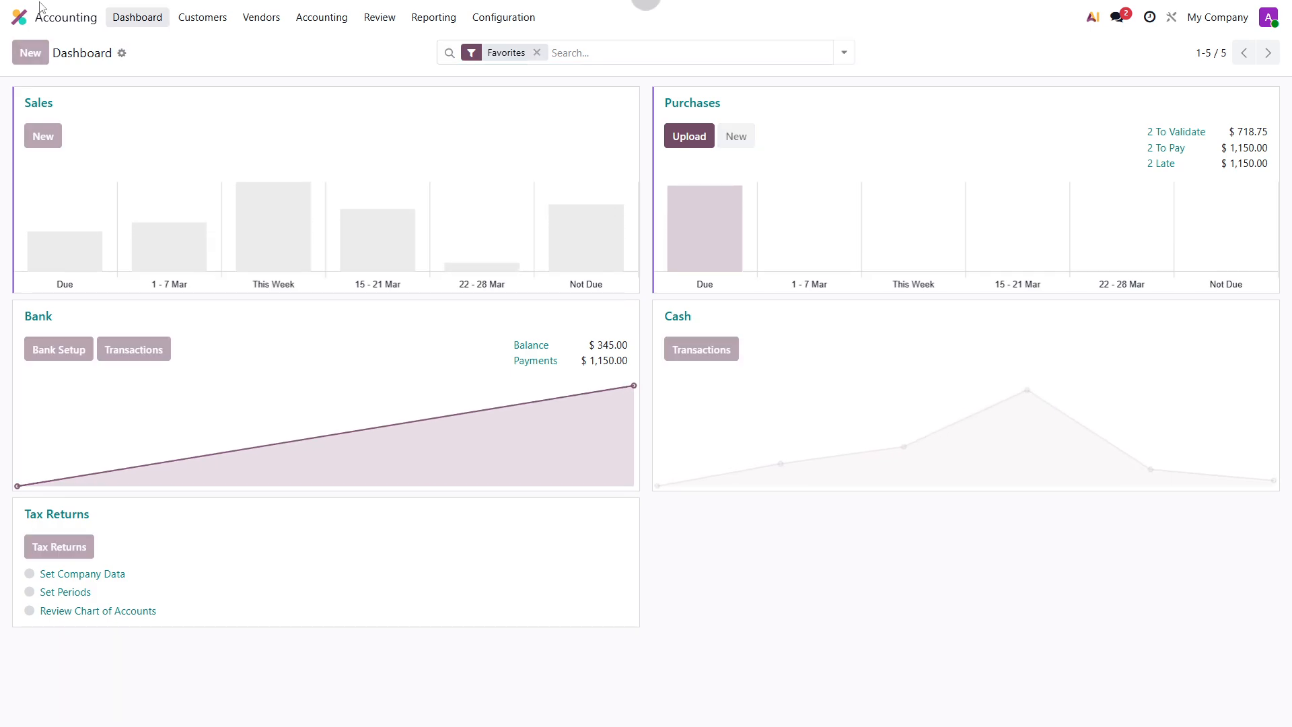
{"action": "left_click", "coordinate": [33, 54]}
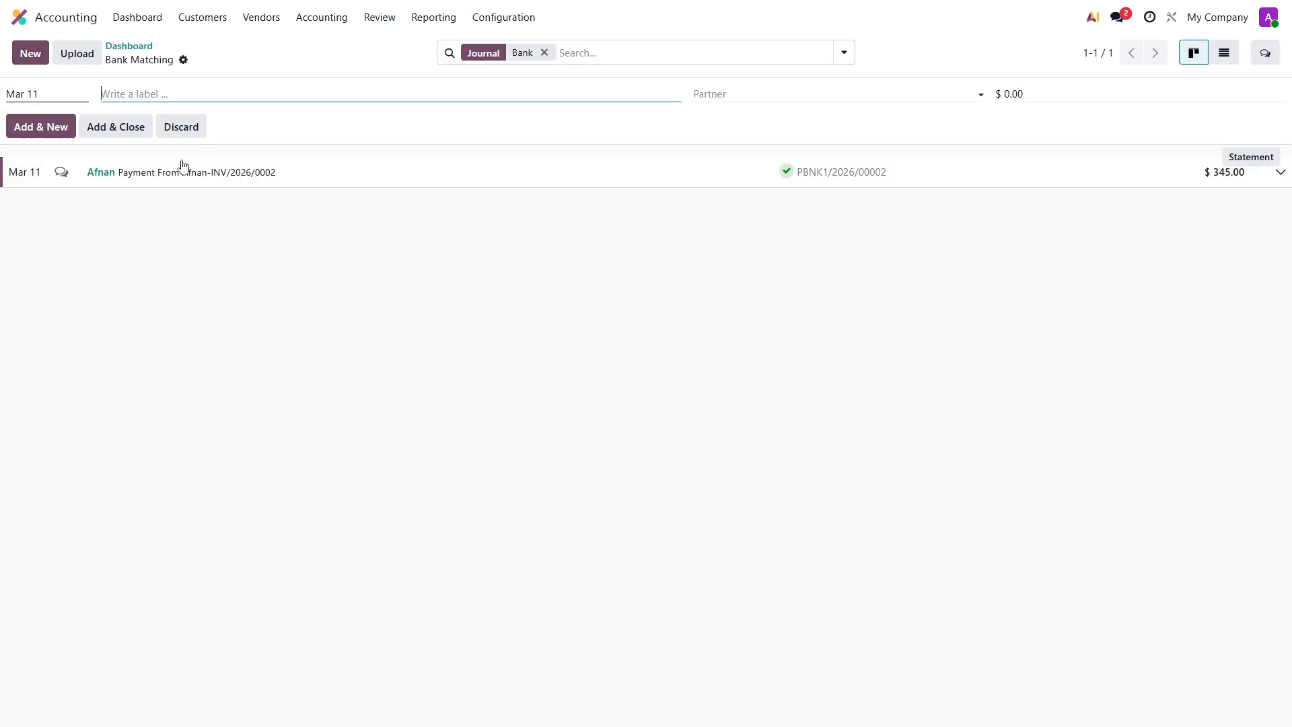
{"action": "type", "text": "Pa"}
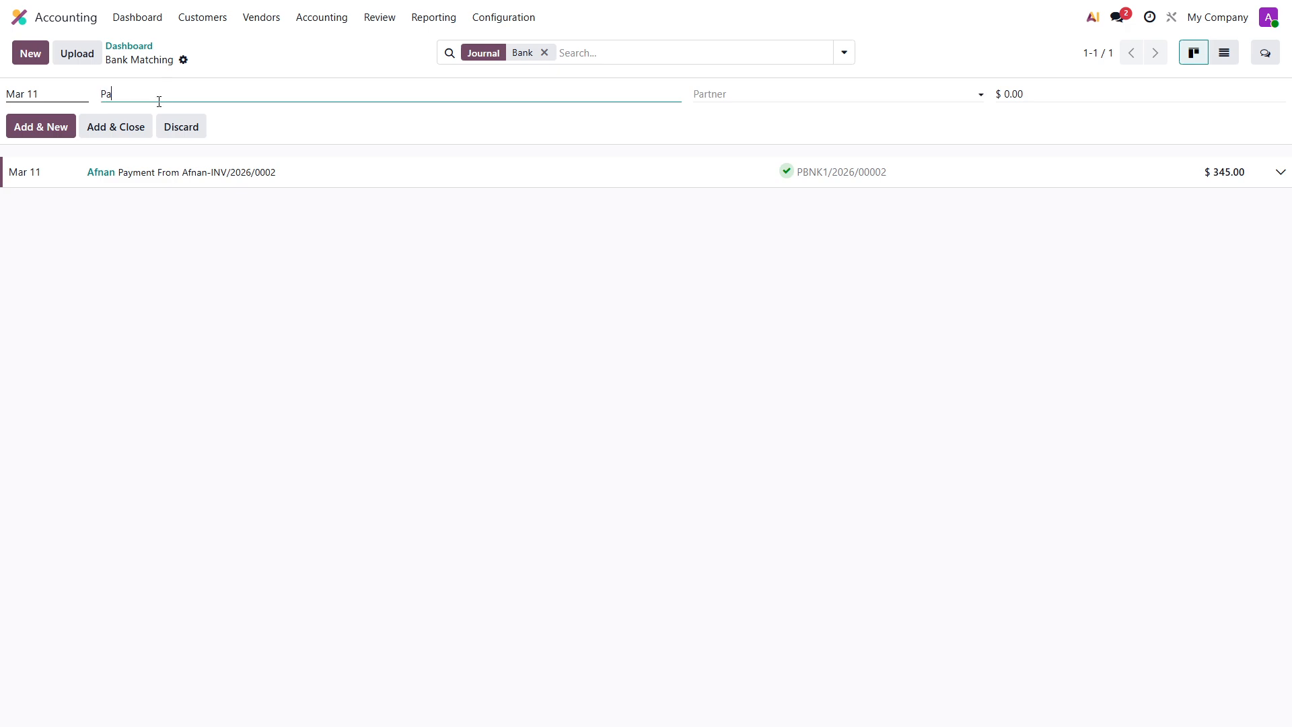
{"action": "type", "text": "yment Frpo"}
{"action": "key", "text": "BackSpace"}
{"action": "type", "text": "om Abdu"}
{"action": "type", "text": "l=IN"}
{"action": "key", "text": "BackSpace"}
{"action": "key", "text": "BackSpace"}
{"action": "key", "text": "BackSpace"}
{"action": "key", "text": "BackSpace"}
{"action": "type", "text": "l-INV/2026/"}
{"action": "type", "text": "00001"}
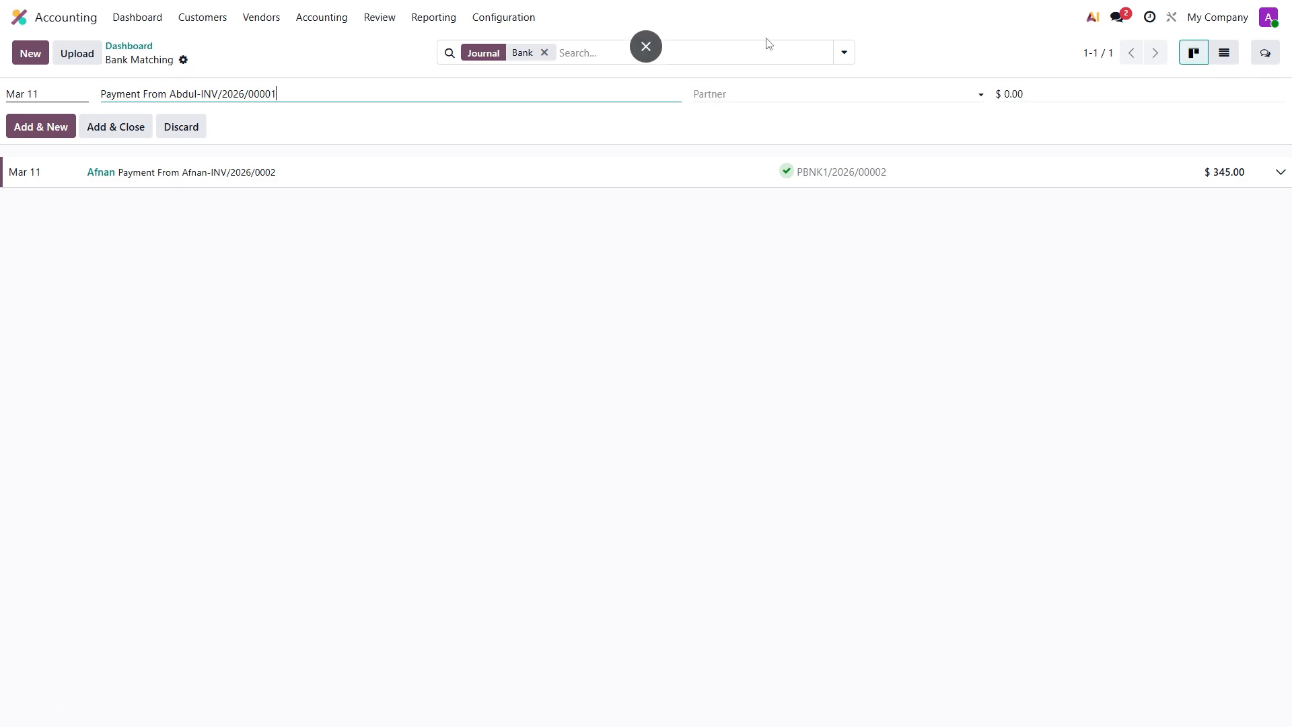
- Set the transaction's partner to the customer of INV/2026/00001 and its amount to $1,150, and add it to the Bank journal
{"action": "left_click", "coordinate": [749, 91]}
{"action": "left_click", "coordinate": [735, 117]}
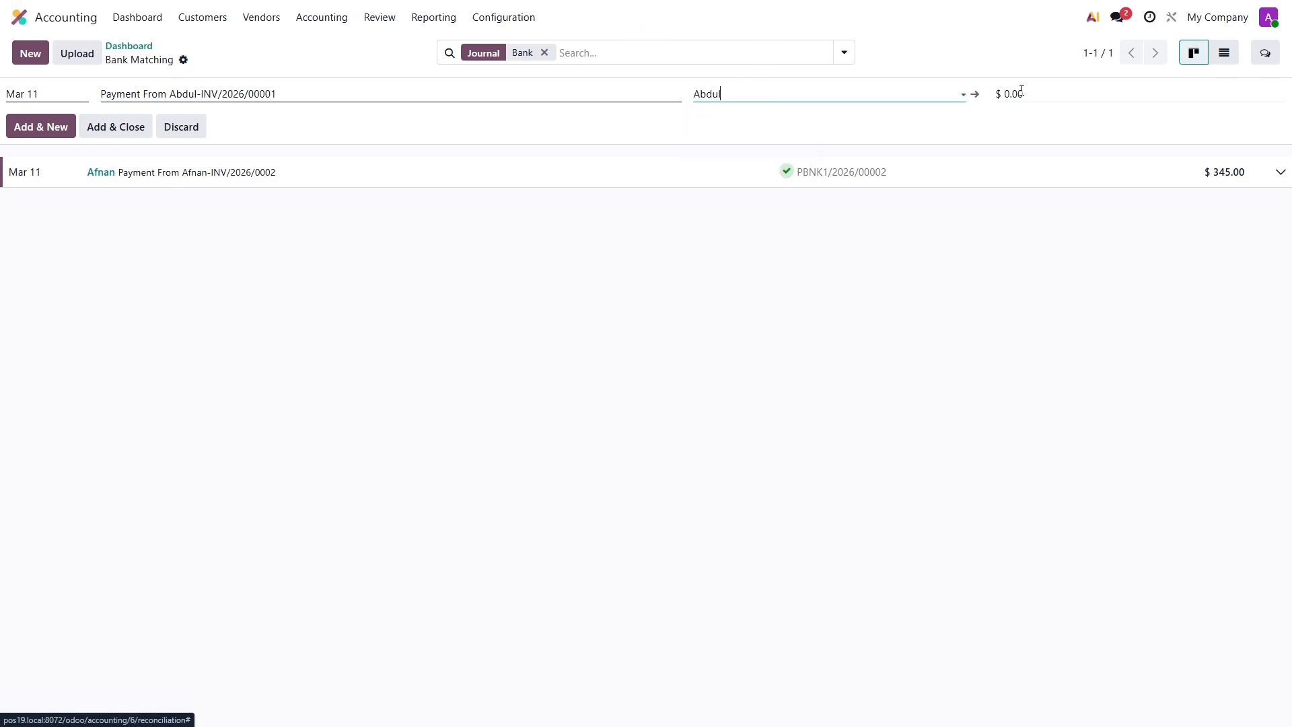
{"action": "left_click", "coordinate": [1052, 91]}
{"action": "key", "text": "BackSpace"}
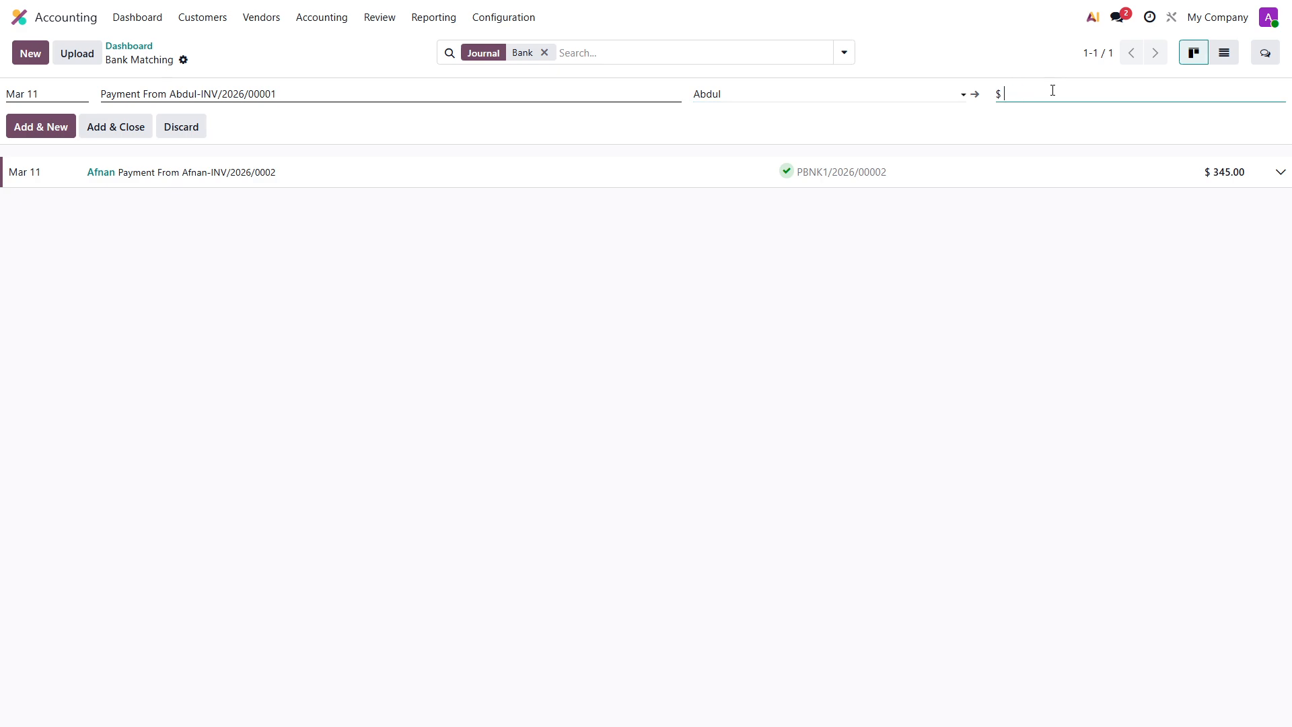
{"action": "type", "text": "1150"}
{"action": "left_click", "coordinate": [108, 133]}
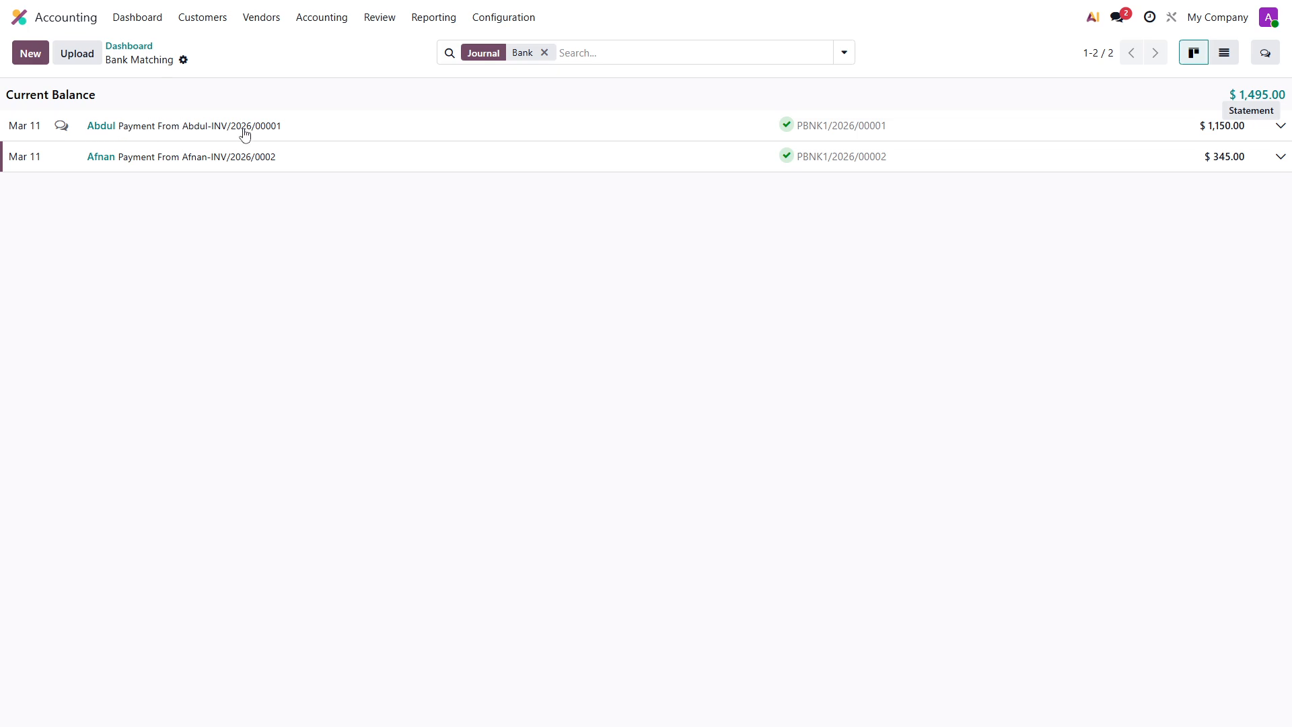
- Expand the newly added bank transaction to inspect its matched journal item
{"action": "left_click", "coordinate": [337, 135]}
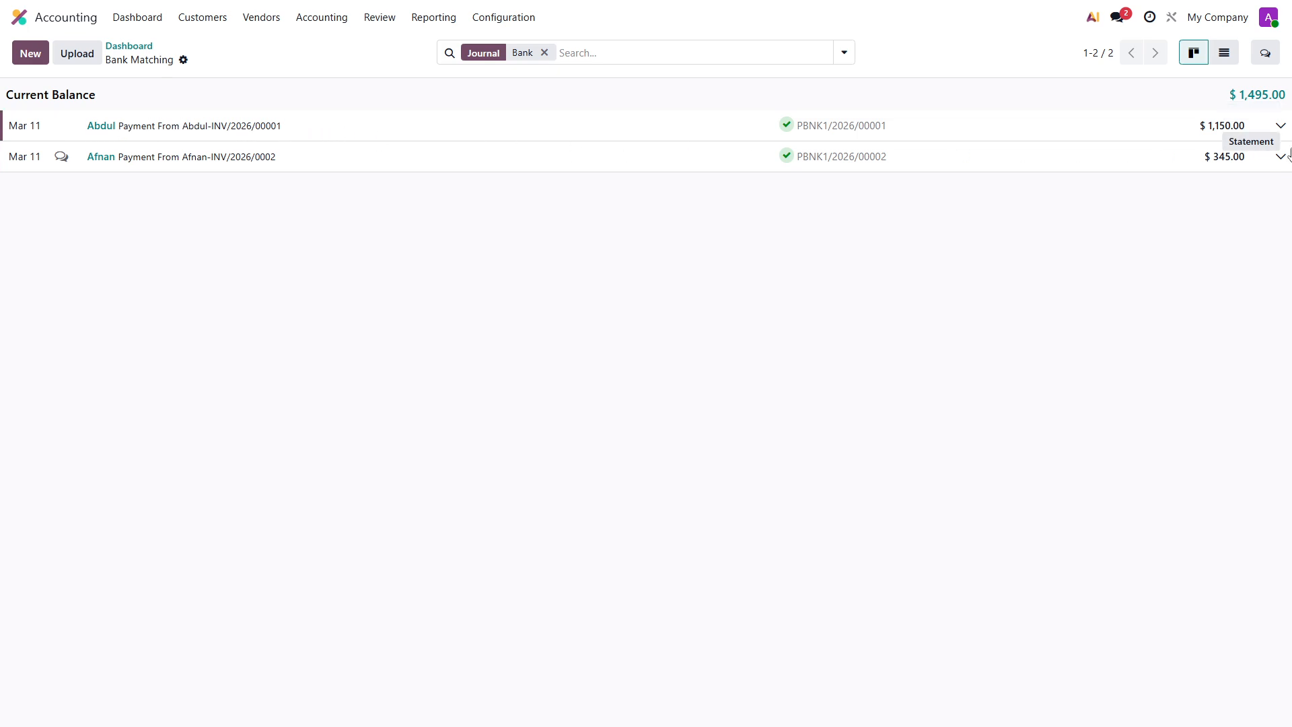
{"action": "left_click", "coordinate": [1280, 126]}
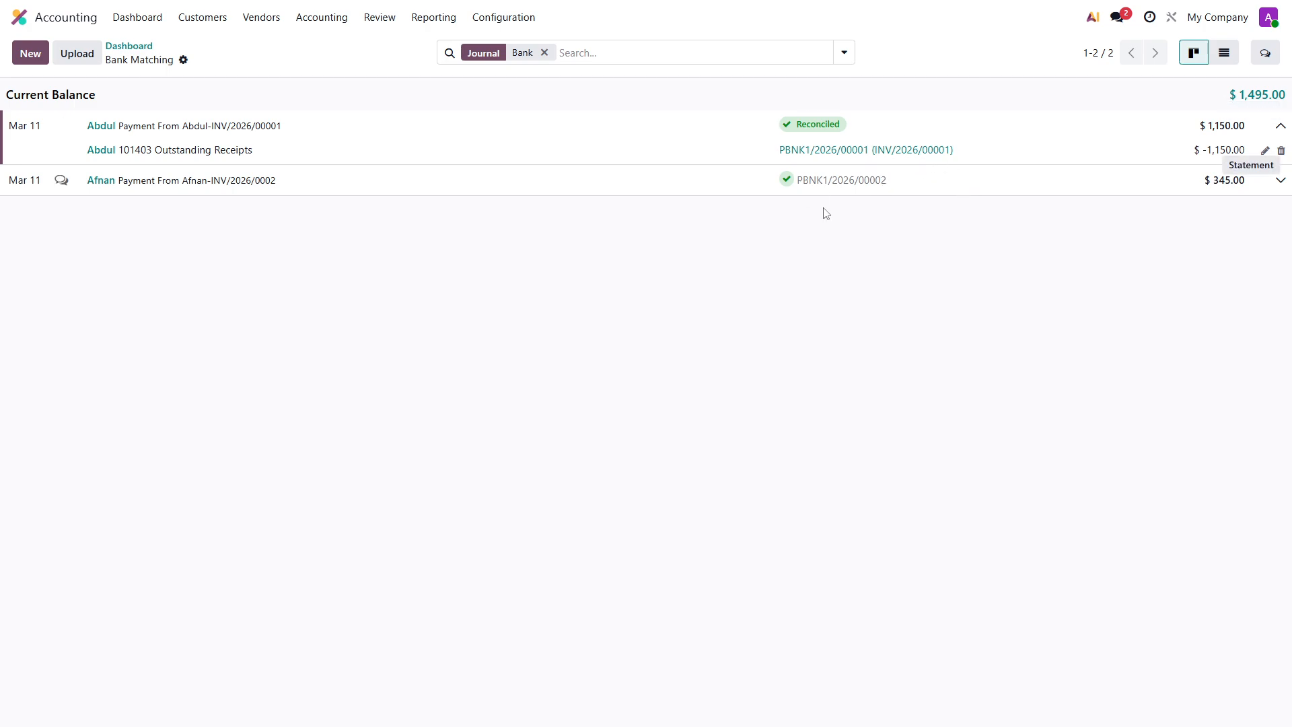
- Check the Bank journal's balance on the accounting dashboard and reopen the customer invoices list
{"action": "left_click", "coordinate": [139, 18]}
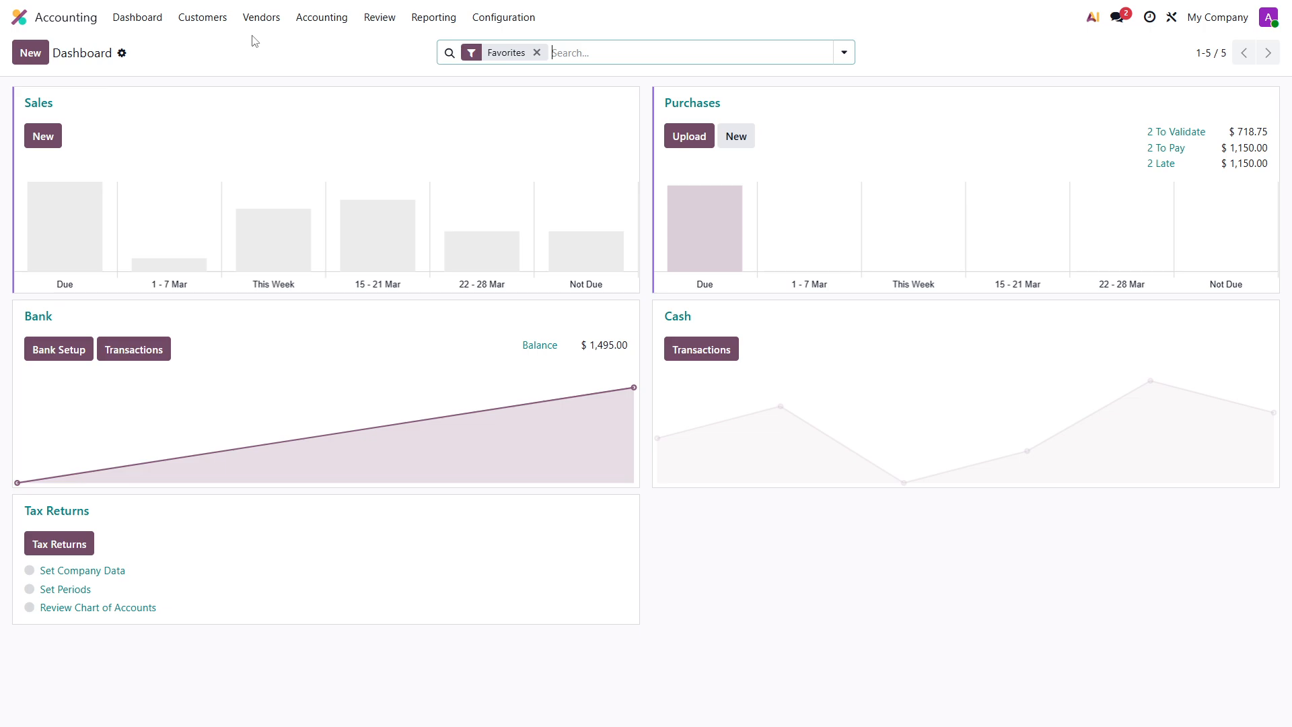
{"action": "left_click", "coordinate": [205, 19]}
{"action": "left_click", "coordinate": [222, 49]}
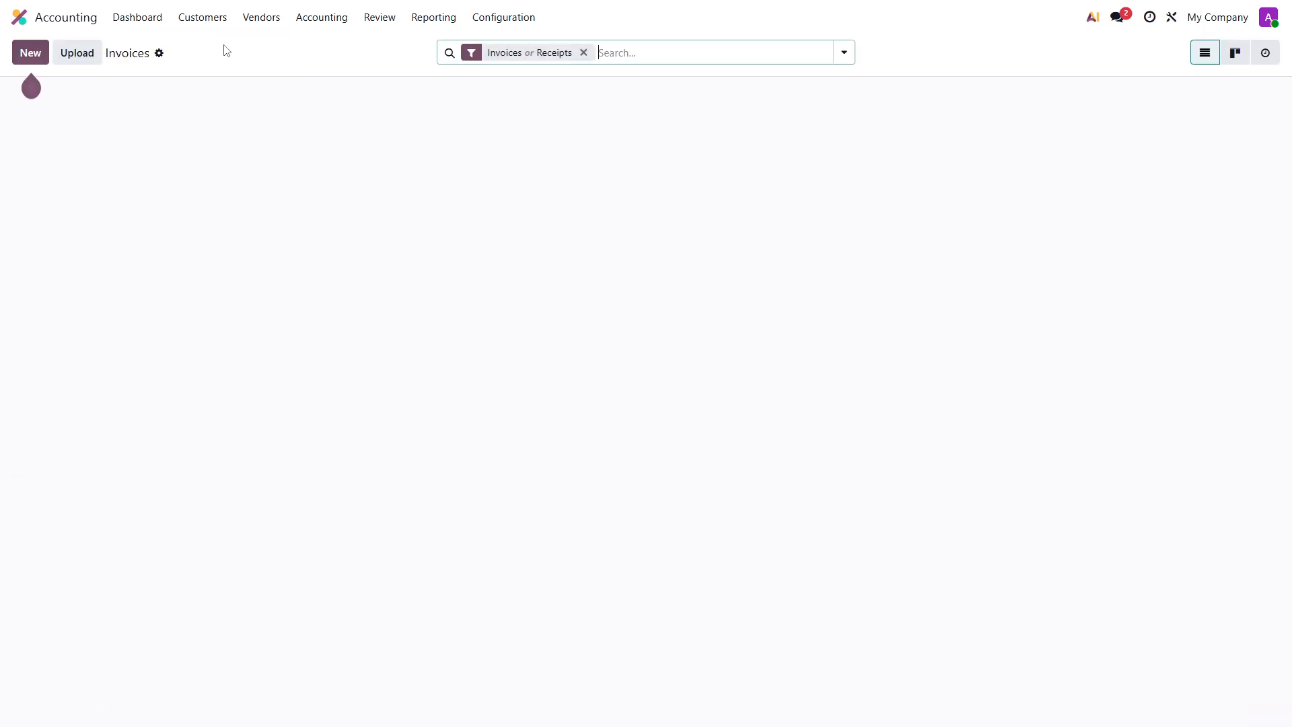